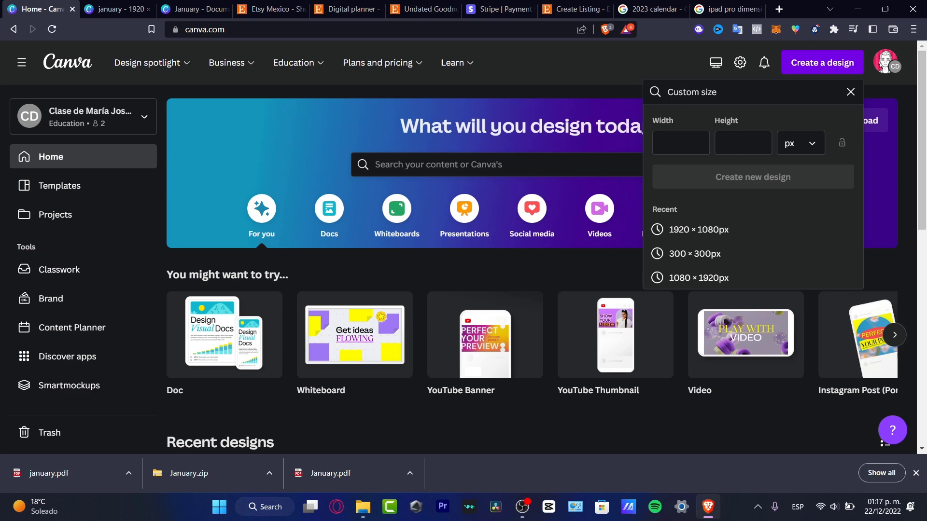
Switch to the january design and apply the To-Do List page of the Teacher Planner template to page 3.
{"action": "mouse_move", "coordinate": [152, 63]}
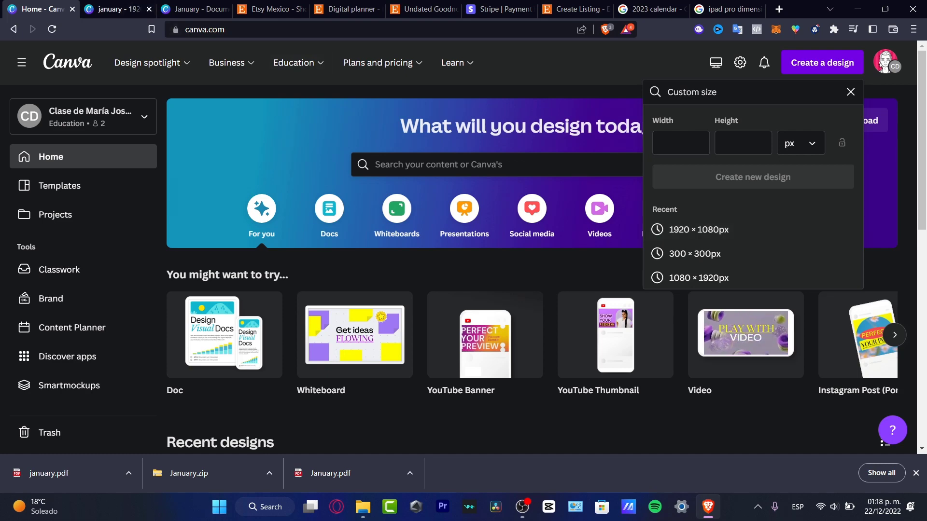
{"action": "left_click", "coordinate": [114, 9]}
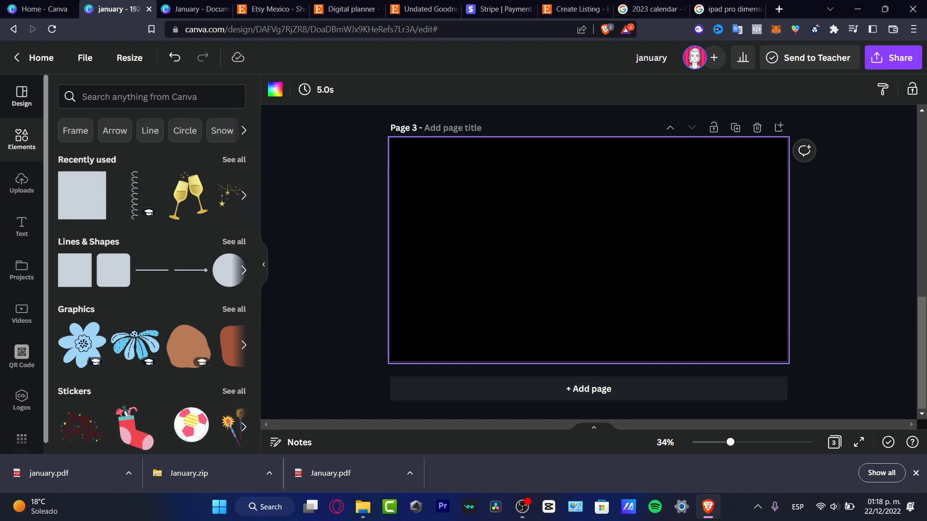
{"action": "left_click", "coordinate": [21, 95]}
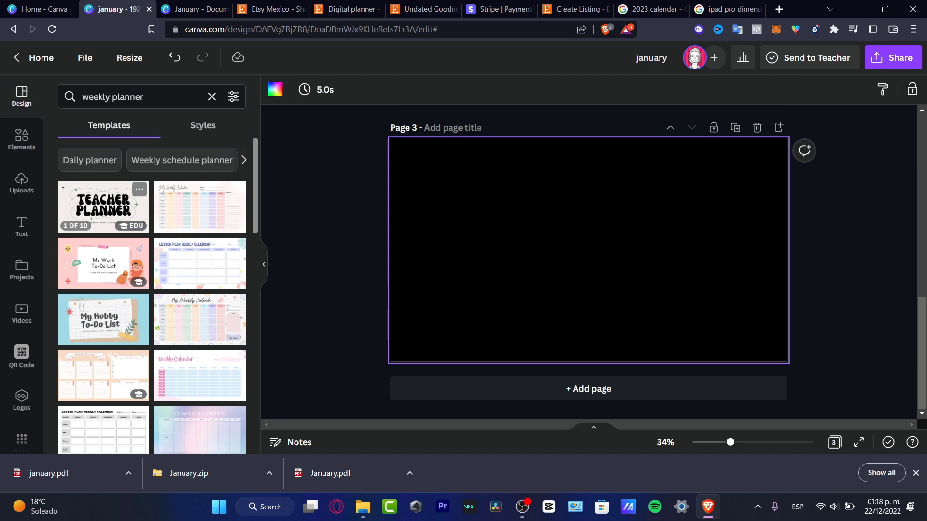
{"action": "left_click", "coordinate": [103, 206]}
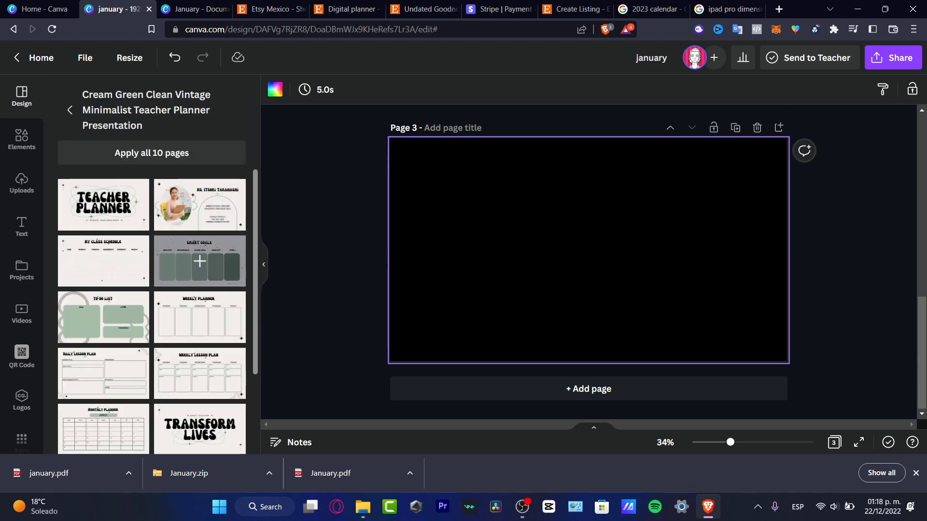
{"action": "left_click", "coordinate": [200, 261]}
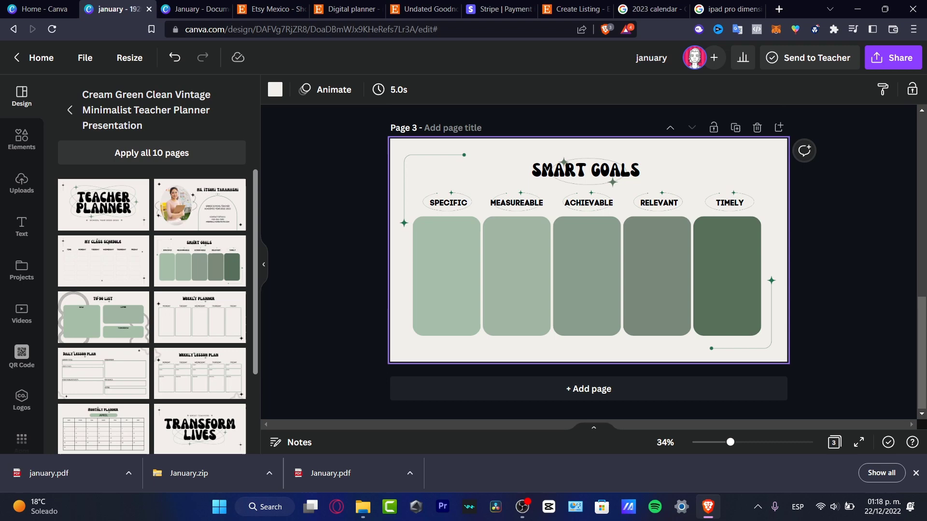
{"action": "left_click", "coordinate": [104, 317]}
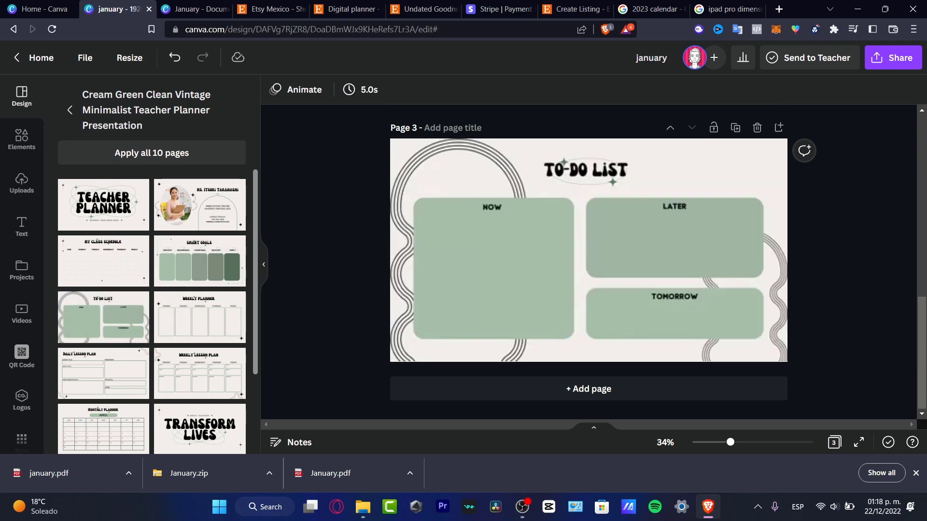
{"action": "scroll", "coordinate": [589, 262], "scroll_direction": "up", "scroll_amount": 7}
{"action": "scroll", "coordinate": [588, 262], "scroll_direction": "down", "scroll_amount": 7}
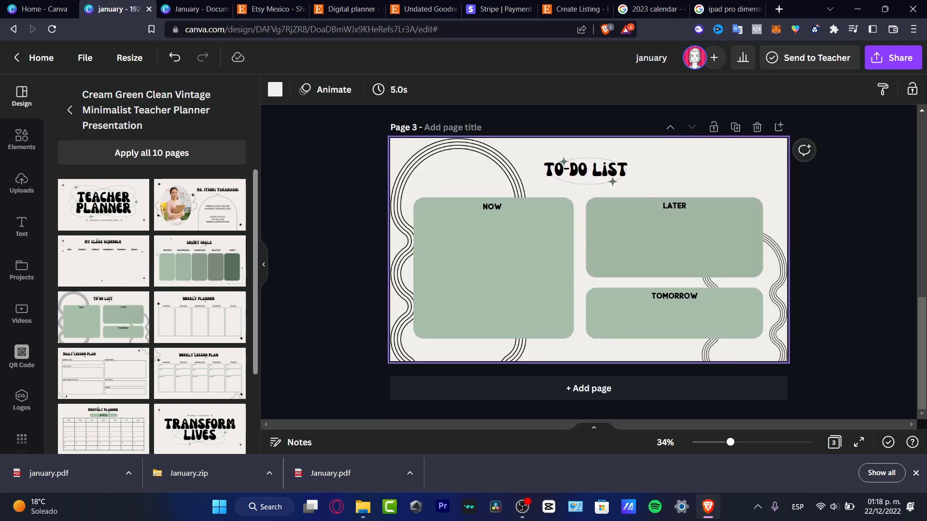
Change the font of the to-do list title on page 3 to Eczar SemiBold.
{"action": "left_click", "coordinate": [609, 178]}
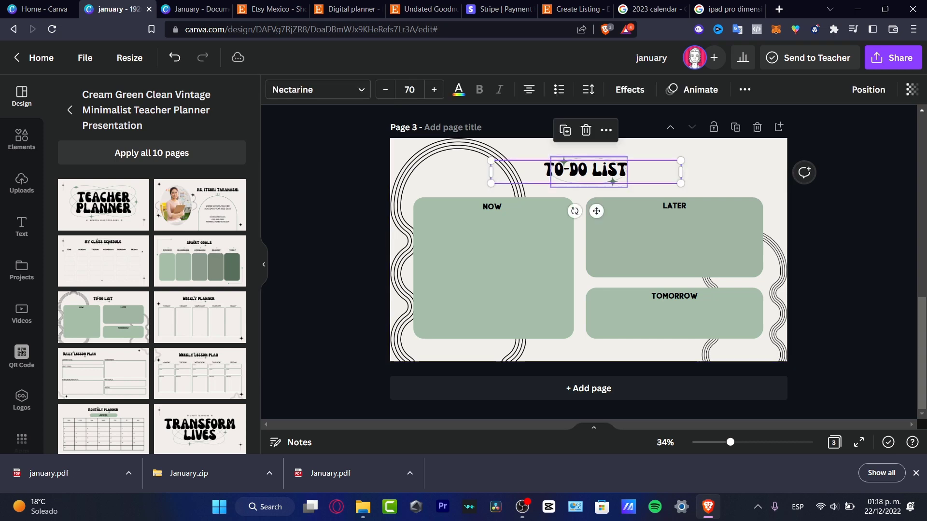
{"action": "left_click", "coordinate": [316, 90]}
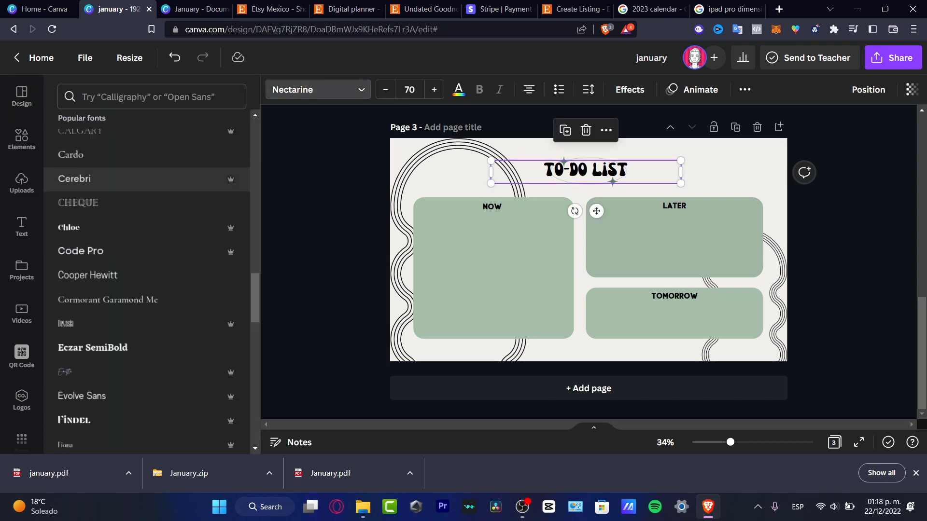
{"action": "left_click", "coordinate": [93, 150]}
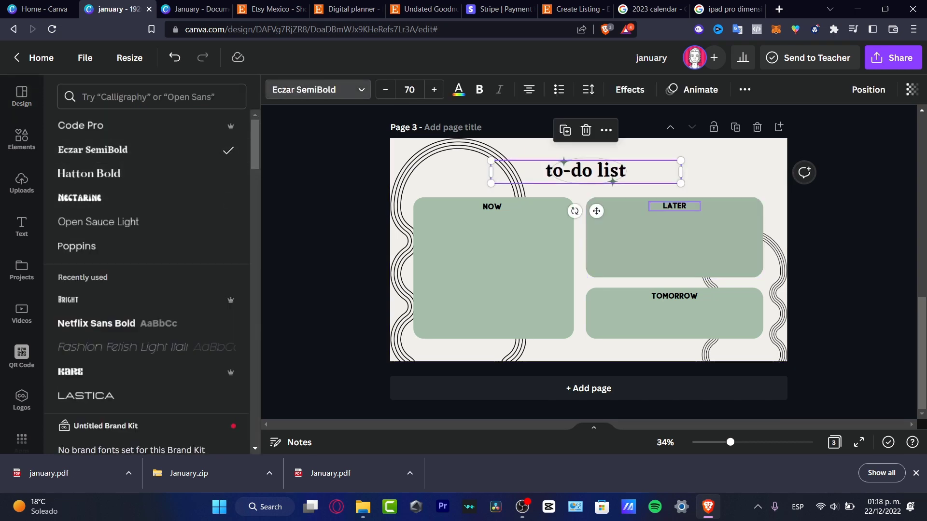
{"action": "left_click", "coordinate": [675, 206]}
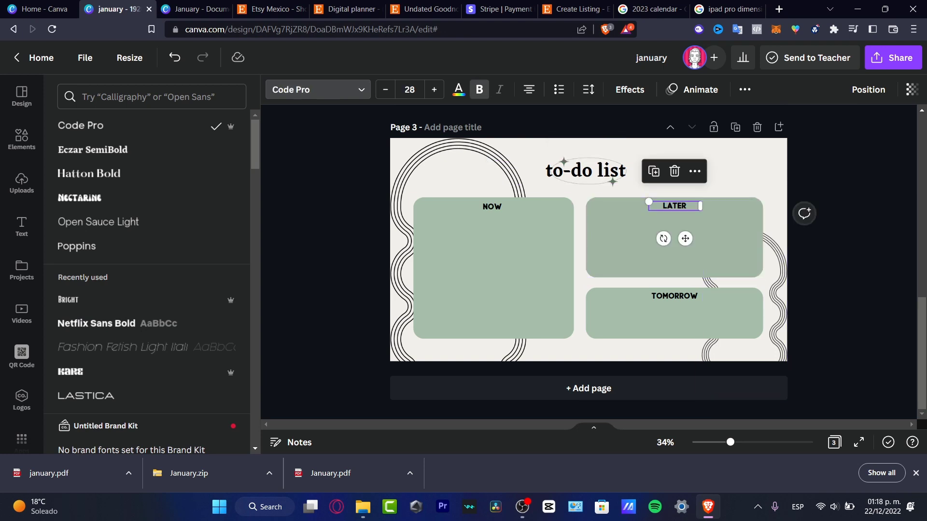
Scale down all elements of the to-do list page together and centre them on the page.
{"action": "left_click_drag", "start_coordinate": [844, 356], "coordinate": [358, 136]}
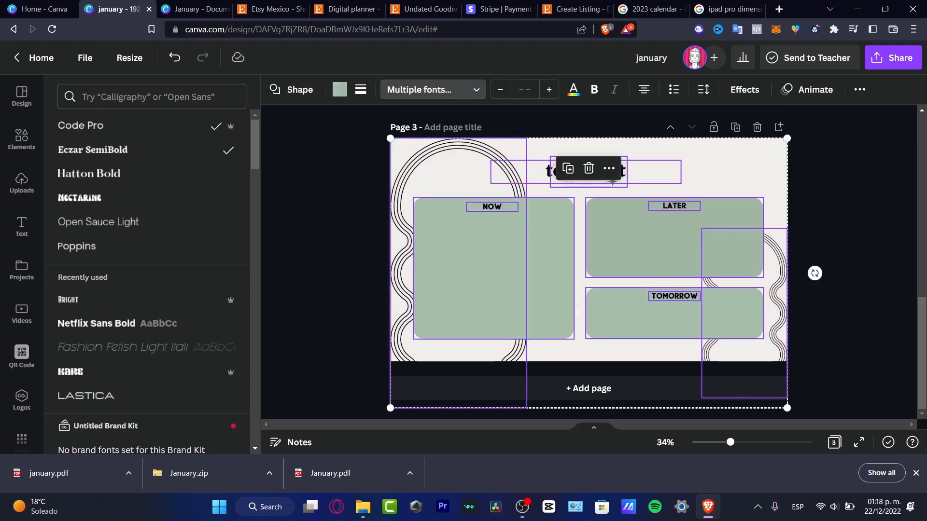
{"action": "left_click_drag", "start_coordinate": [787, 408], "coordinate": [727, 367]}
{"action": "left_click_drag", "start_coordinate": [628, 232], "coordinate": [658, 229]}
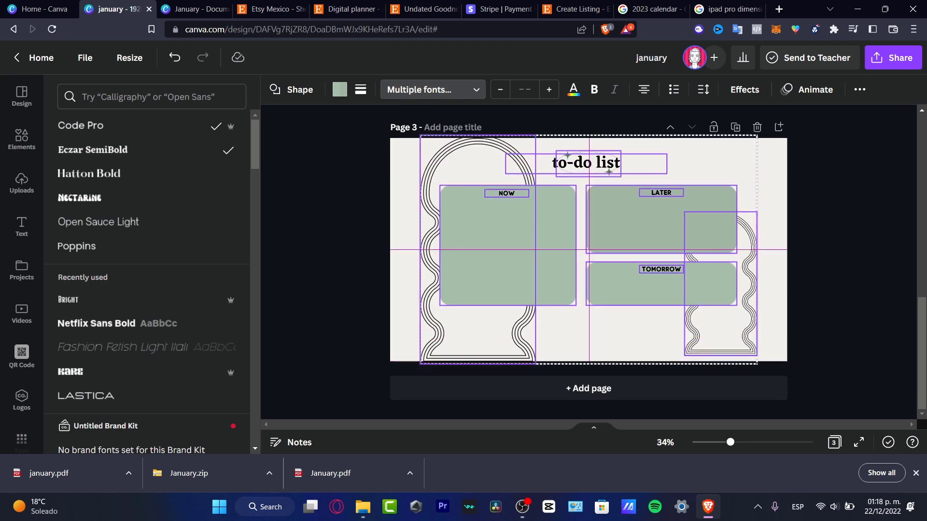
{"action": "key", "text": "Escape"}
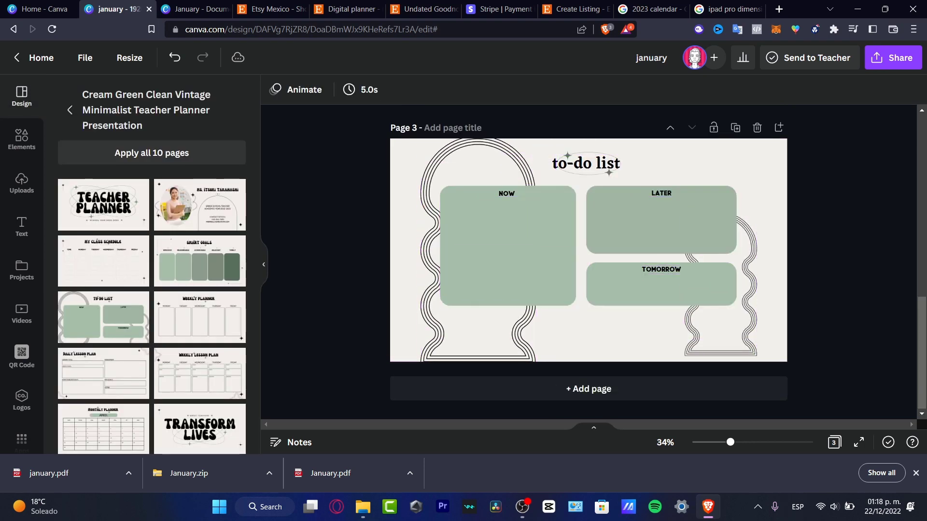
Add a square shape to page 3 and enlarge it into a rectangle covering the page except a narrow margin.
{"action": "left_click", "coordinate": [21, 139]}
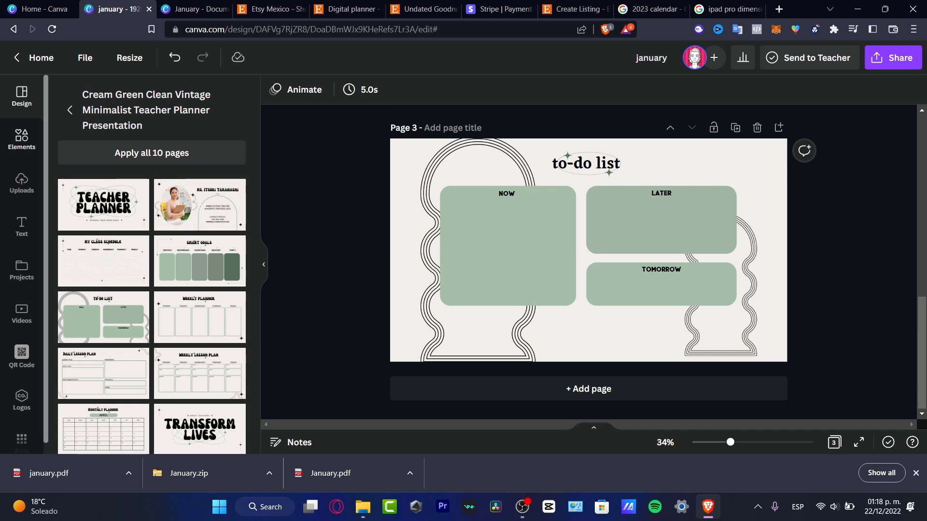
{"action": "left_click", "coordinate": [96, 181]}
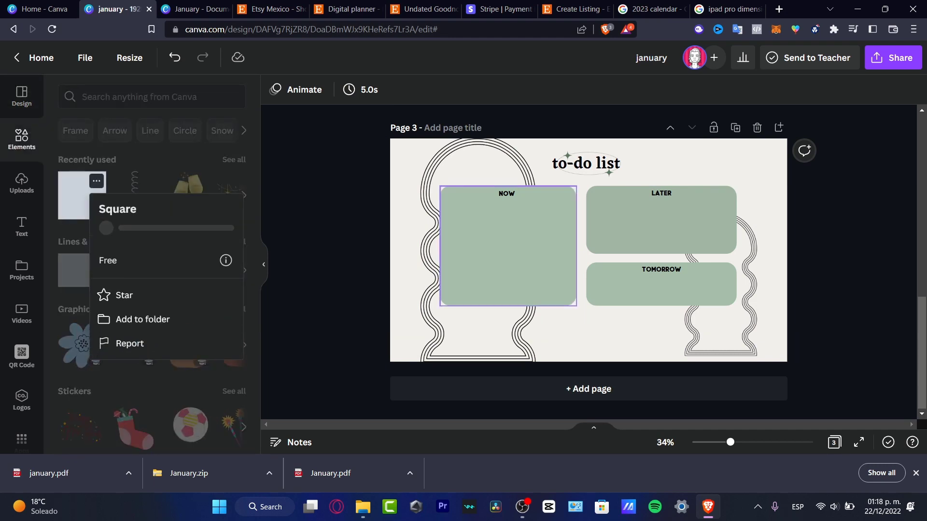
{"action": "key", "text": "Escape"}
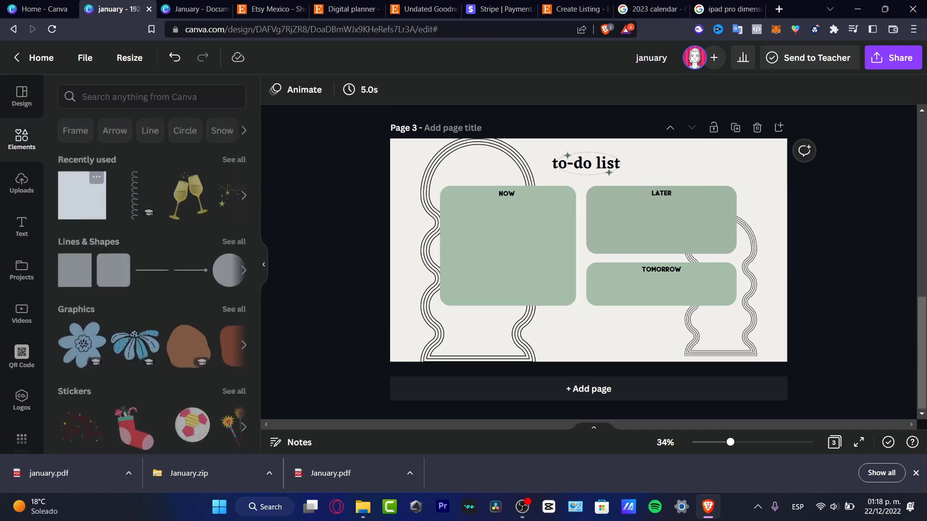
{"action": "left_click", "coordinate": [82, 196]}
{"action": "left_click_drag", "start_coordinate": [586, 251], "coordinate": [441, 312]}
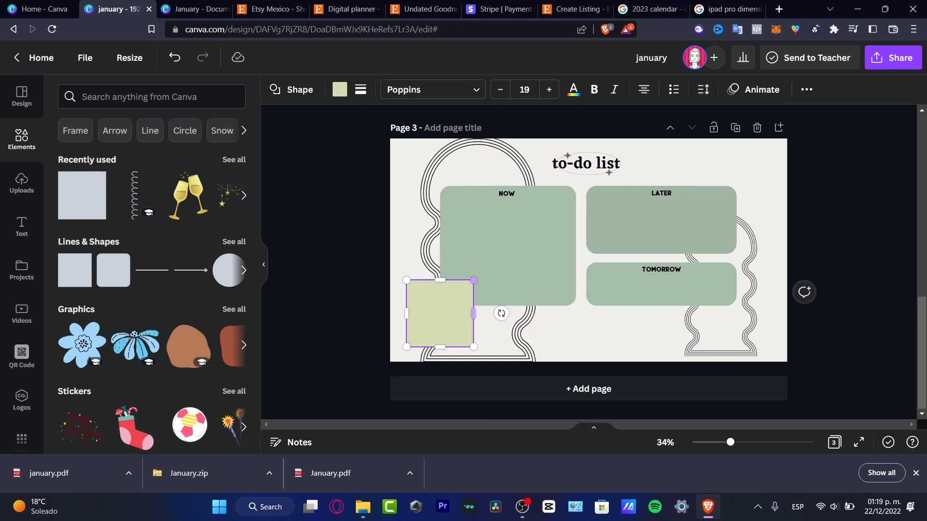
{"action": "left_click_drag", "start_coordinate": [477, 285], "coordinate": [770, 147]}
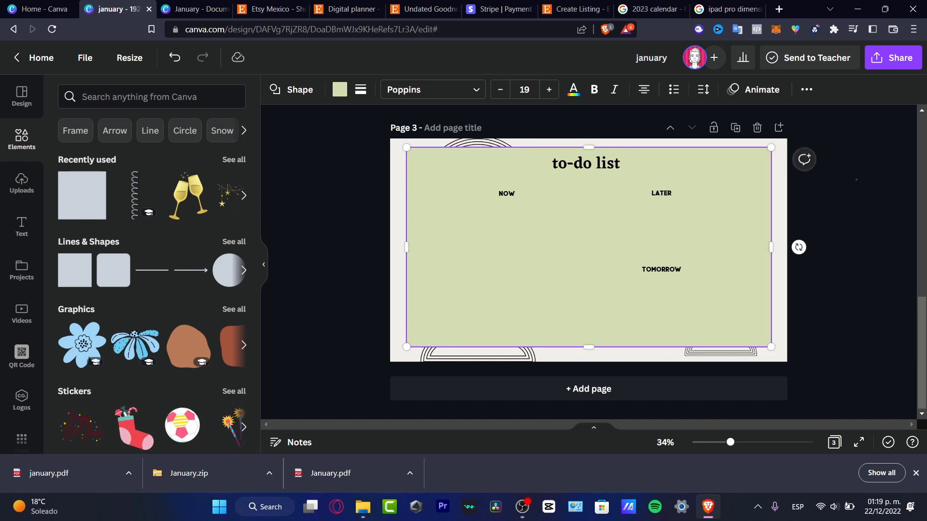
{"action": "key", "text": "Escape"}
Copy both spiral binding graphics from page 2 onto page 3 and align them over the rectangle's right edge.
{"action": "scroll", "coordinate": [588, 263], "scroll_direction": "up", "scroll_amount": 7}
{"action": "scroll", "coordinate": [589, 262], "scroll_direction": "down", "scroll_amount": 1}
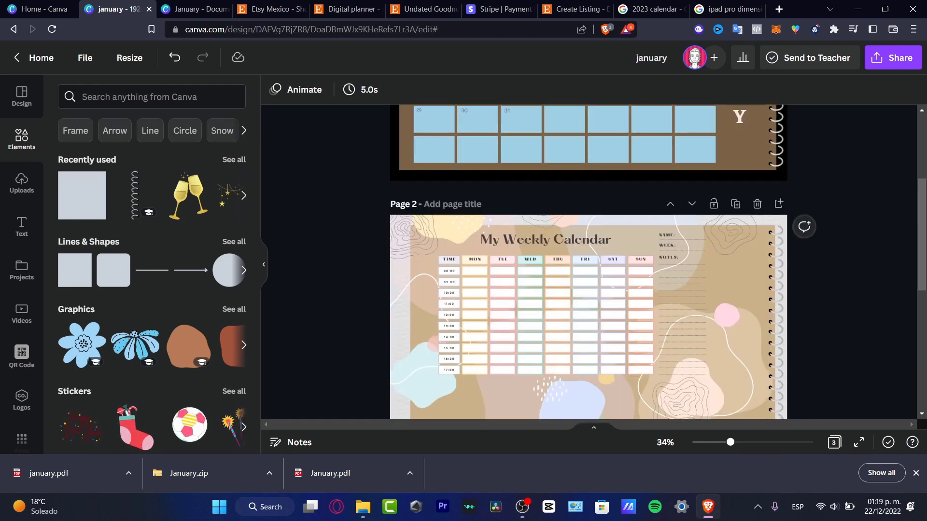
{"action": "scroll", "coordinate": [588, 263], "scroll_direction": "down", "scroll_amount": 3}
{"action": "left_click", "coordinate": [776, 193]}
{"action": "scroll", "coordinate": [776, 193], "scroll_direction": "up", "scroll_amount": 3}
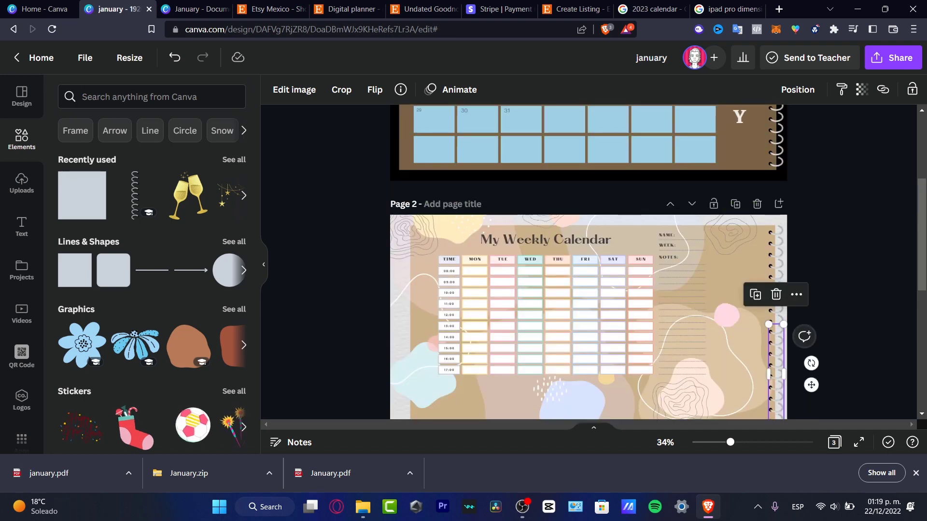
{"action": "left_click", "coordinate": [776, 274], "text": "shift"}
{"action": "scroll", "coordinate": [812, 336], "scroll_direction": "down", "scroll_amount": 5}
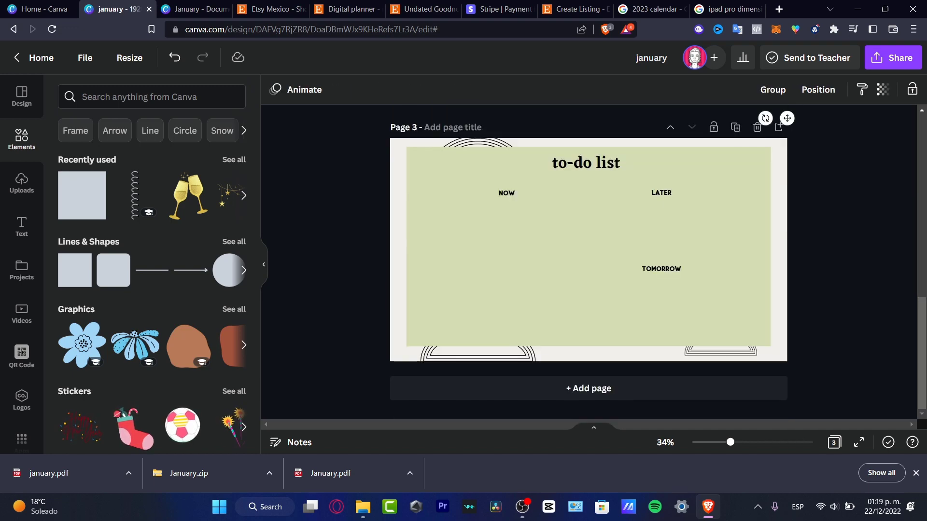
{"action": "key", "text": "ctrl+v"}
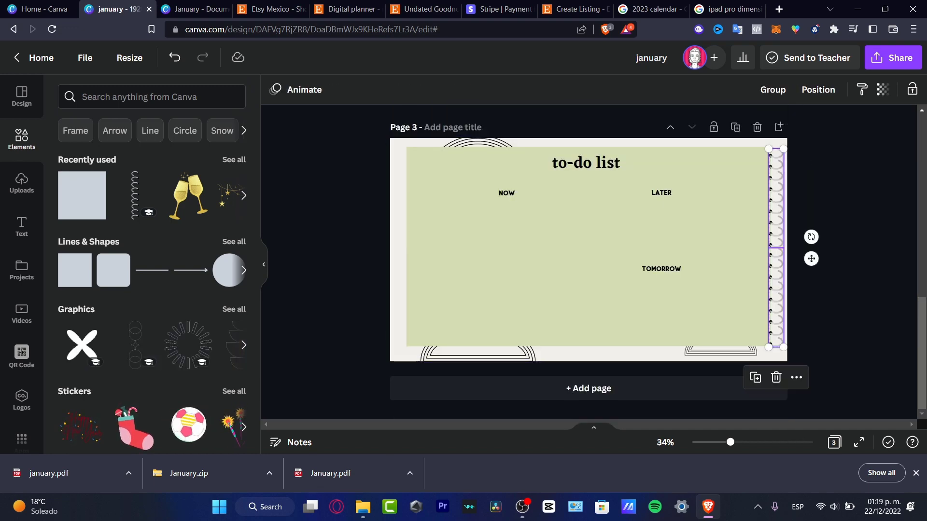
{"action": "left_click_drag", "start_coordinate": [776, 247], "coordinate": [771, 247]}
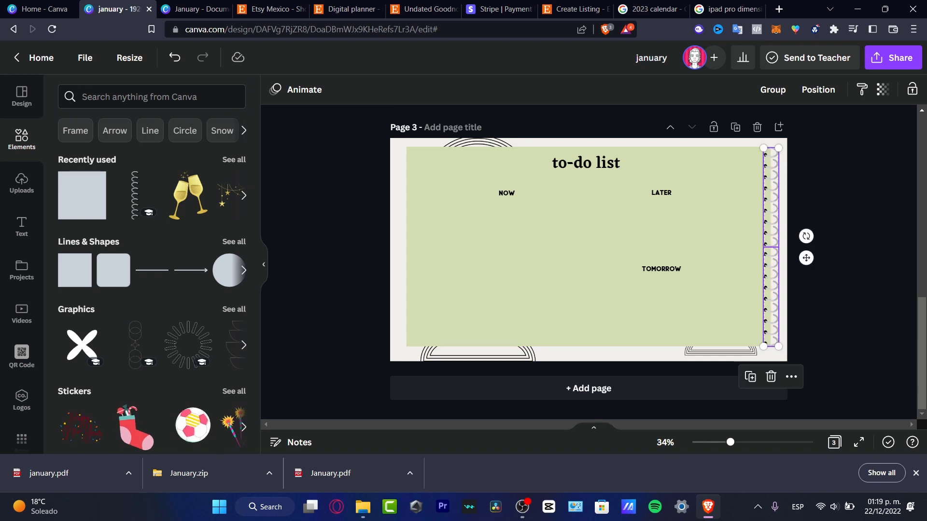
{"action": "key", "text": "Escape"}
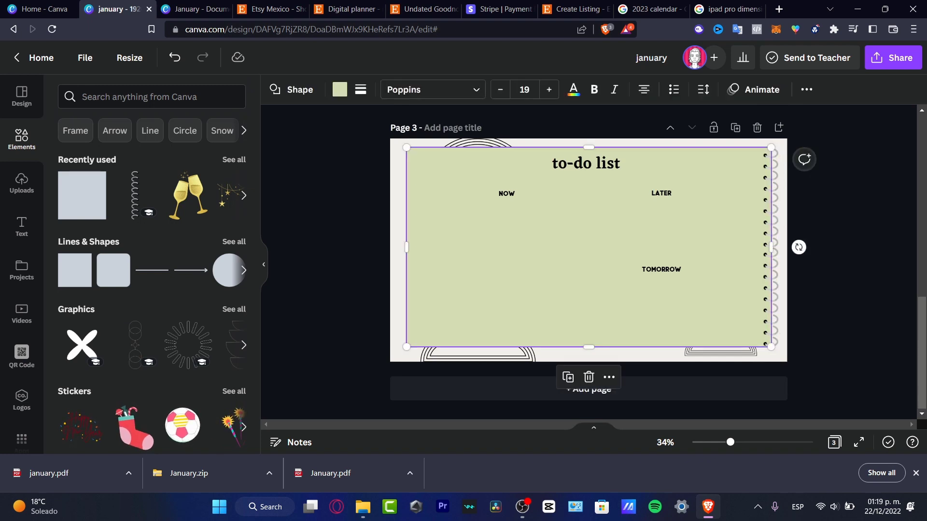
Send the light green rectangle on page 3 to the back, behind the to-do list elements.
{"action": "right_click", "coordinate": [671, 280]}
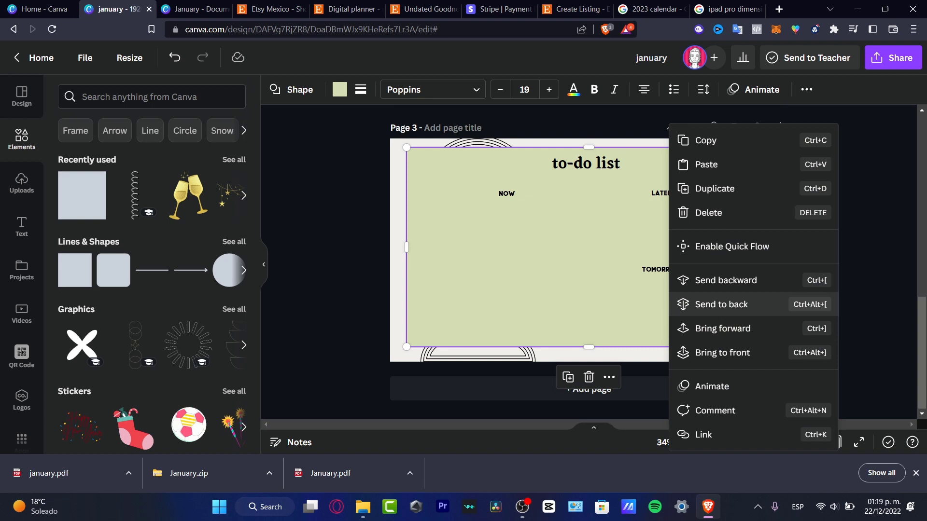
{"action": "left_click", "coordinate": [721, 304]}
{"action": "key", "text": "Escape"}
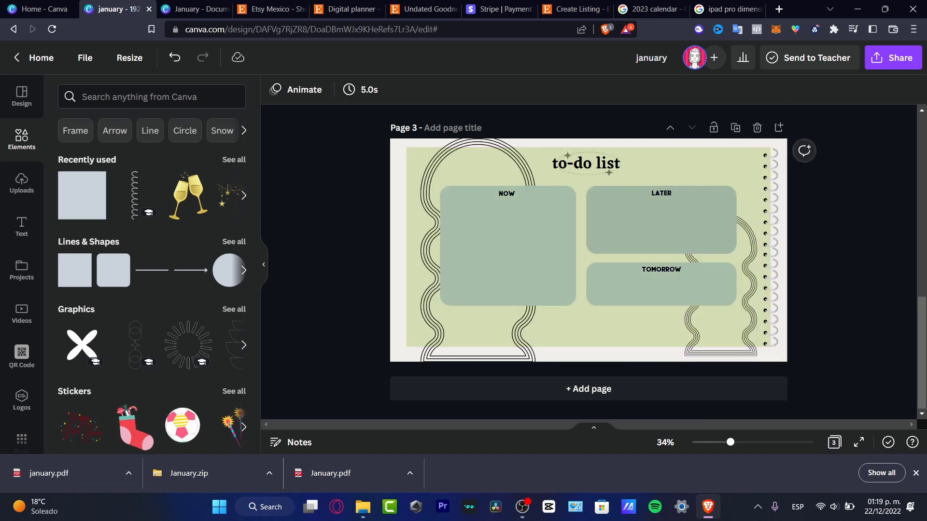
Set the background colour of the to-do list page to black.
{"action": "scroll", "coordinate": [589, 261], "scroll_direction": "up", "scroll_amount": 10}
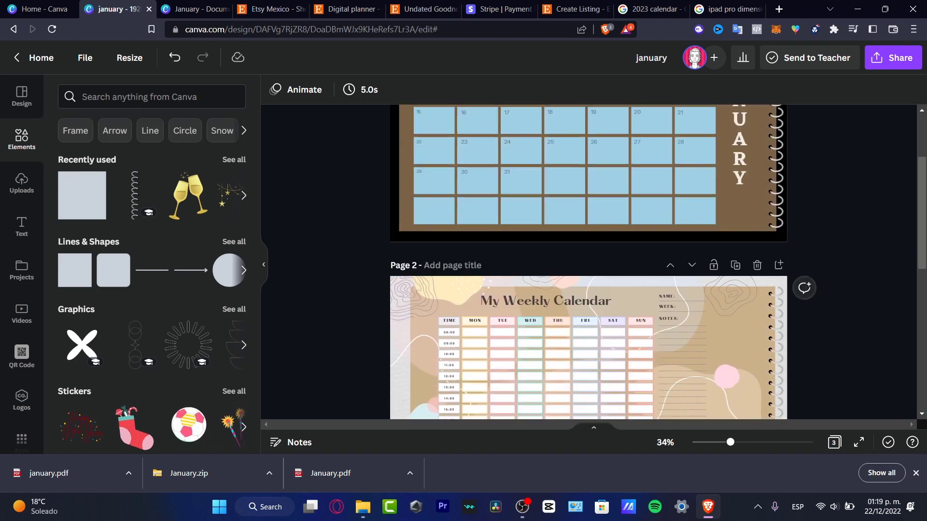
{"action": "scroll", "coordinate": [589, 261], "scroll_direction": "down", "scroll_amount": 7}
{"action": "scroll", "coordinate": [589, 261], "scroll_direction": "down", "scroll_amount": 4}
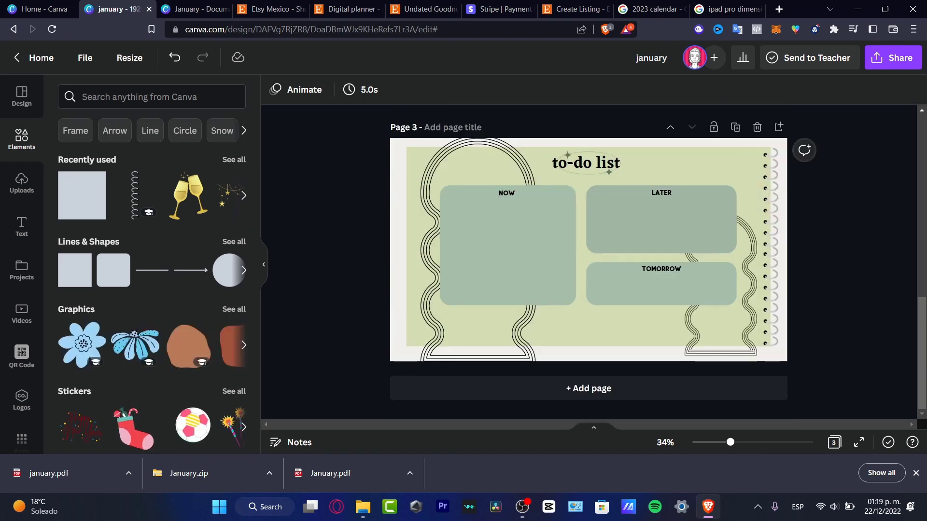
{"action": "scroll", "coordinate": [590, 261], "scroll_direction": "up", "scroll_amount": 10}
{"action": "scroll", "coordinate": [589, 260], "scroll_direction": "down", "scroll_amount": 6}
{"action": "left_click", "coordinate": [398, 355]}
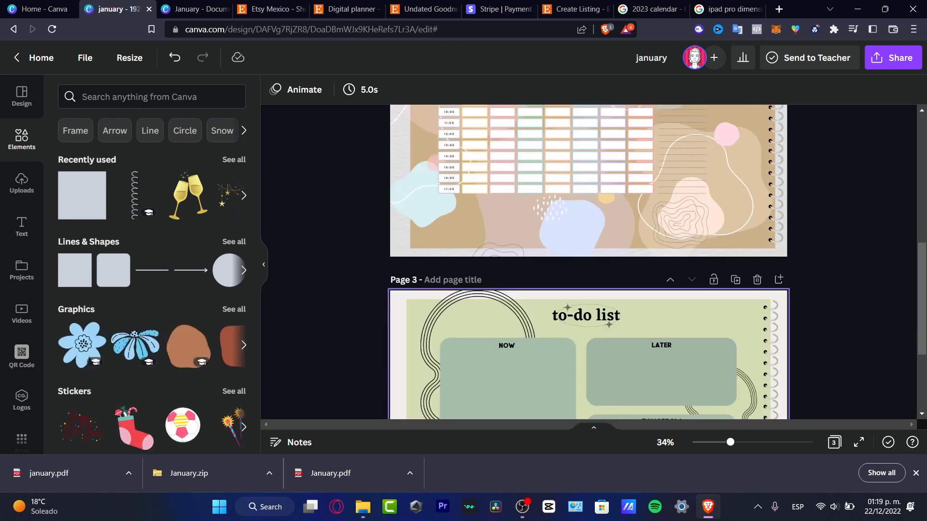
{"action": "left_click", "coordinate": [275, 89]}
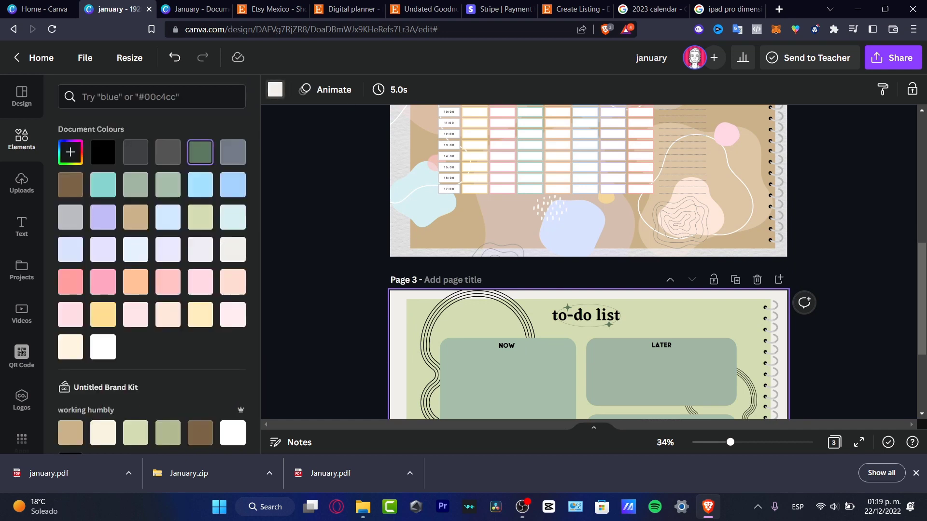
{"action": "left_click", "coordinate": [103, 152]}
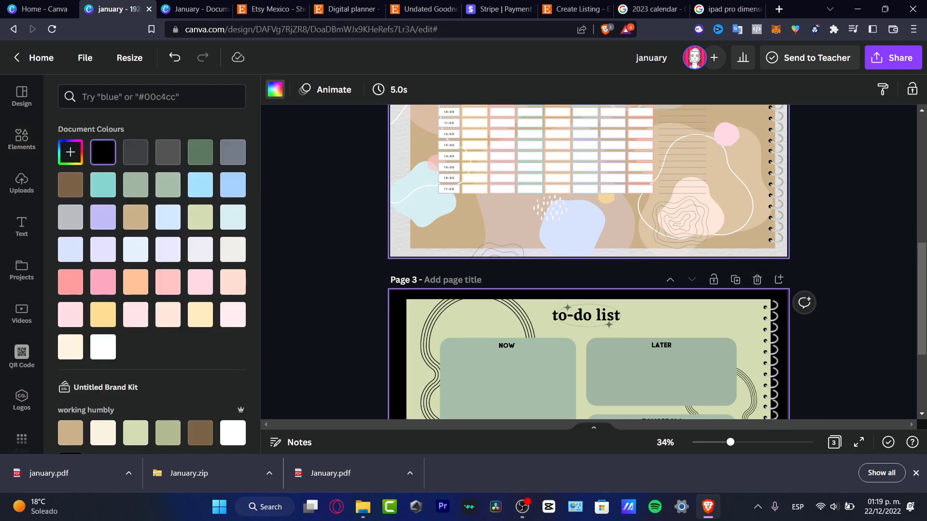
{"action": "left_click", "coordinate": [626, 252]}
{"action": "left_click", "coordinate": [275, 89]}
{"action": "left_click", "coordinate": [275, 89]}
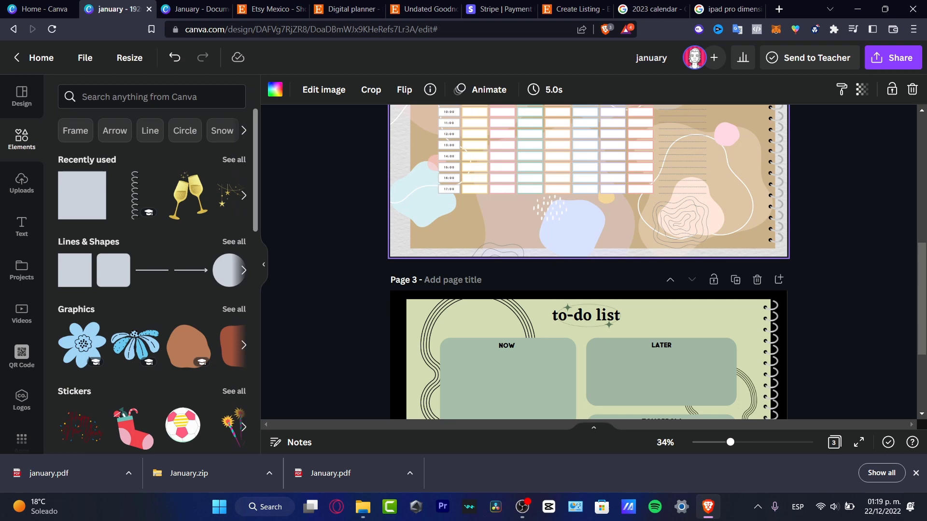
{"action": "scroll", "coordinate": [589, 261], "scroll_direction": "up", "scroll_amount": 6}
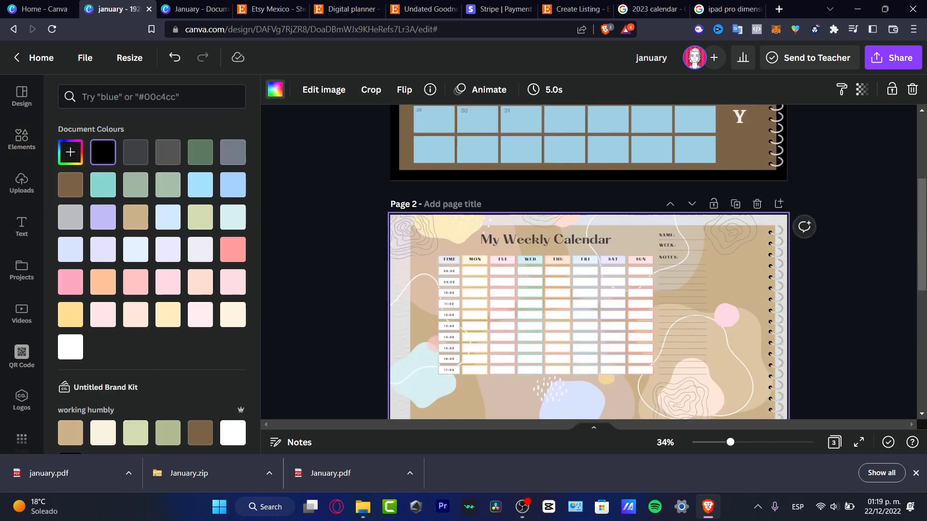
{"action": "scroll", "coordinate": [589, 261], "scroll_direction": "down", "scroll_amount": 10}
{"action": "key", "text": "Escape"}
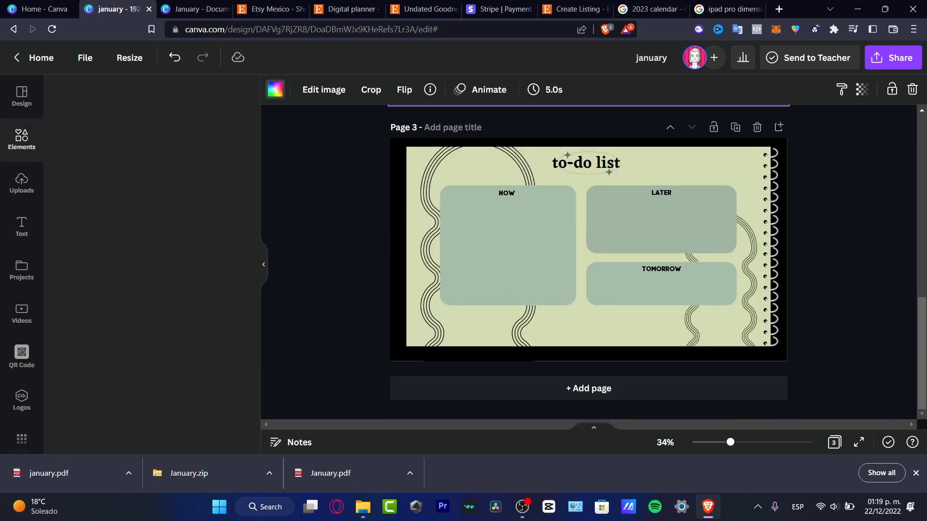
Download all three pages as a PDF Standard file and save it to the Desktop as "digital planner".
{"action": "left_click", "coordinate": [893, 57]}
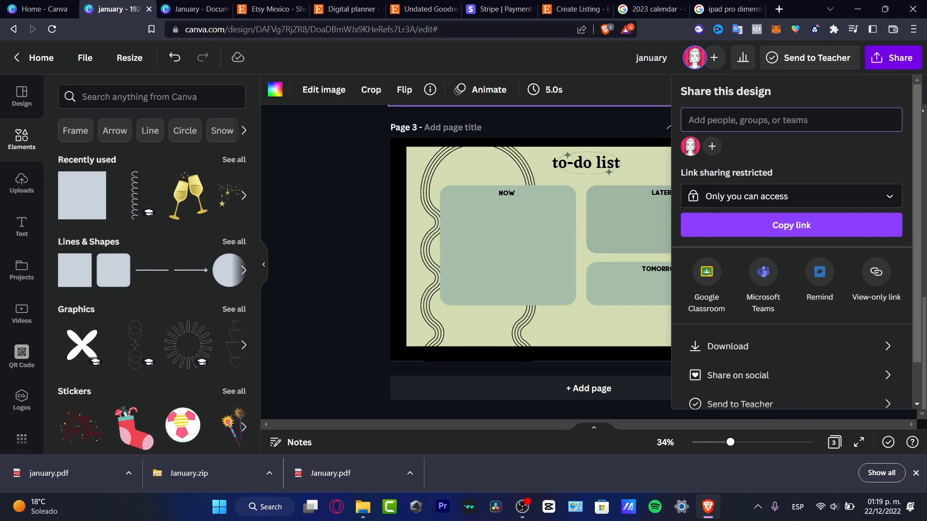
{"action": "left_click", "coordinate": [727, 346]}
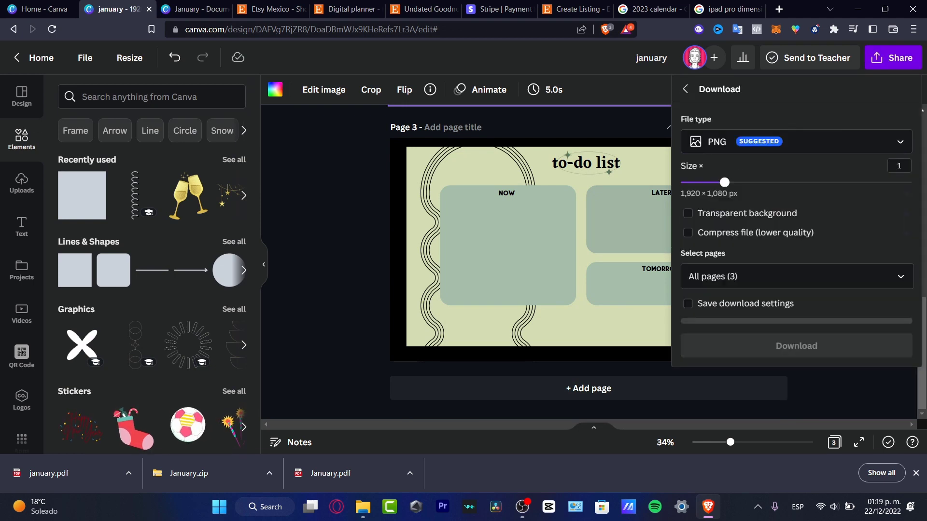
{"action": "left_click", "coordinate": [797, 141]}
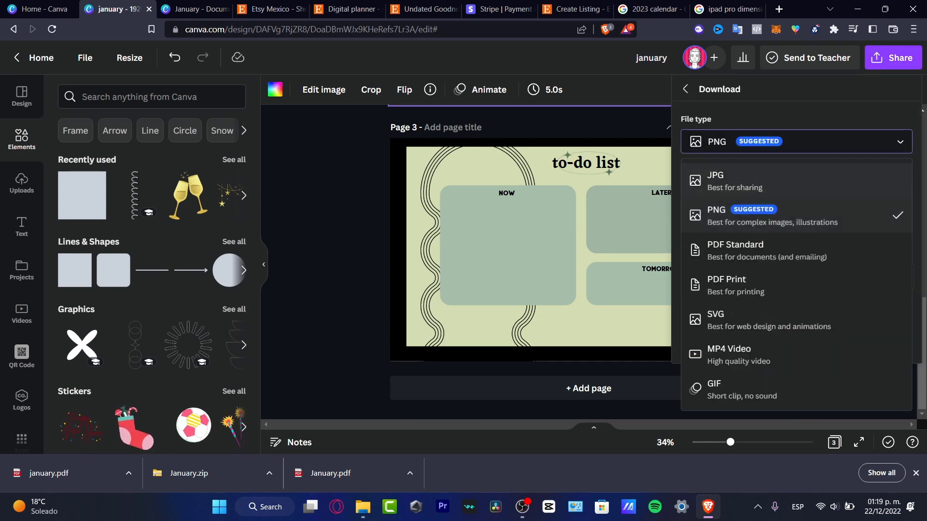
{"action": "left_click", "coordinate": [767, 250]}
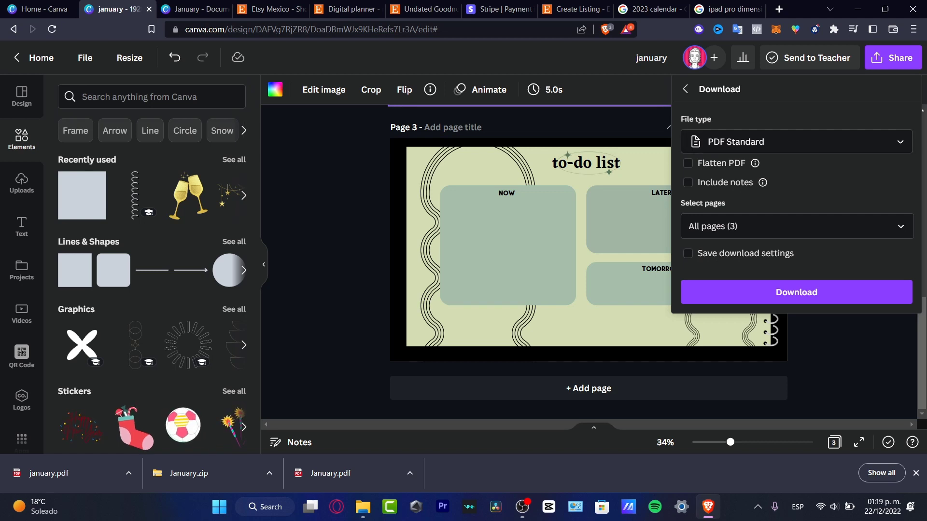
{"action": "left_click", "coordinate": [702, 226]}
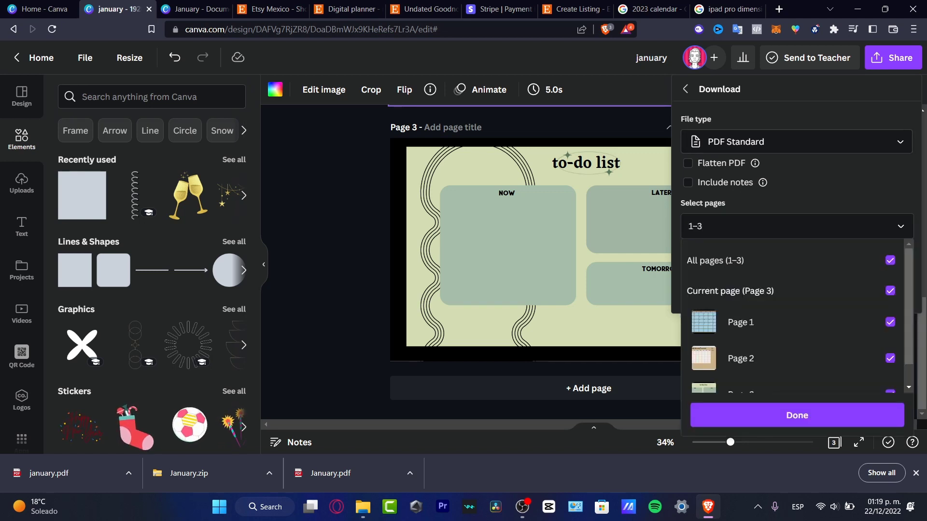
{"action": "left_click", "coordinate": [738, 226]}
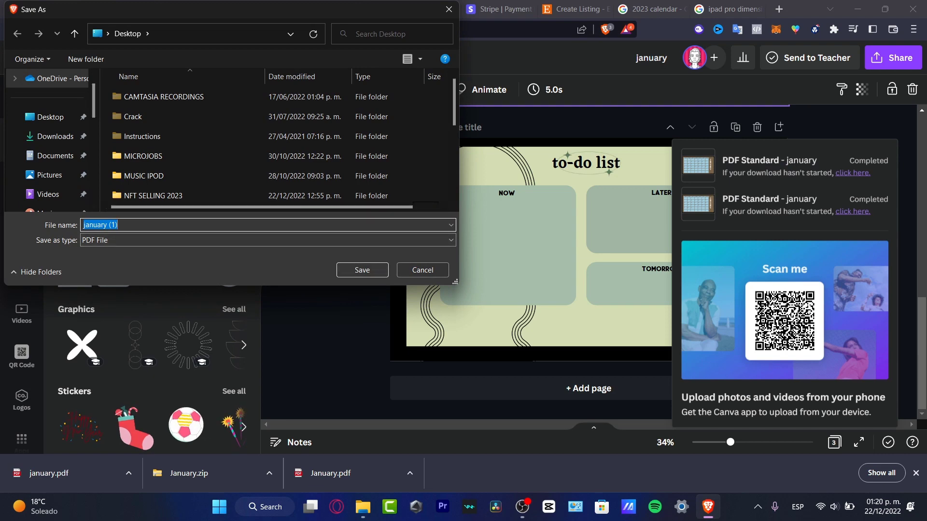
{"action": "type", "text": "digital planner"}
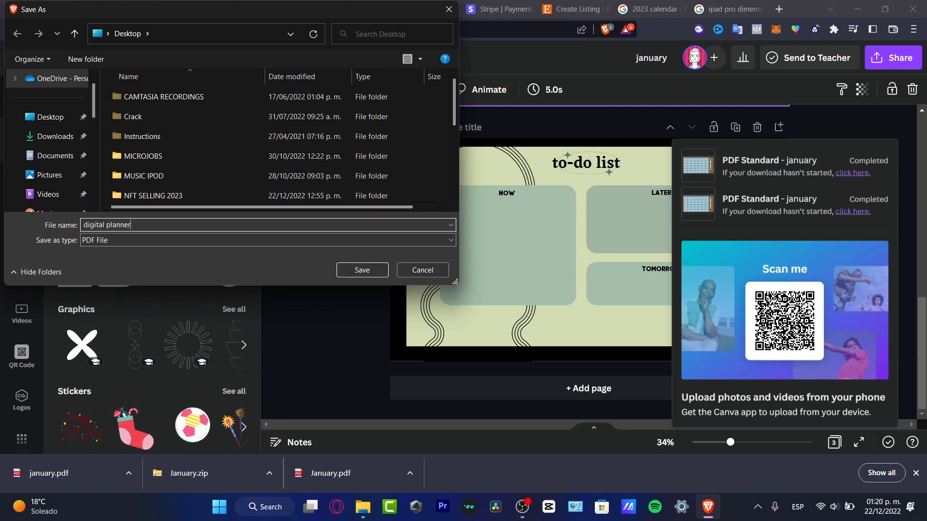
{"action": "key", "text": "Return"}
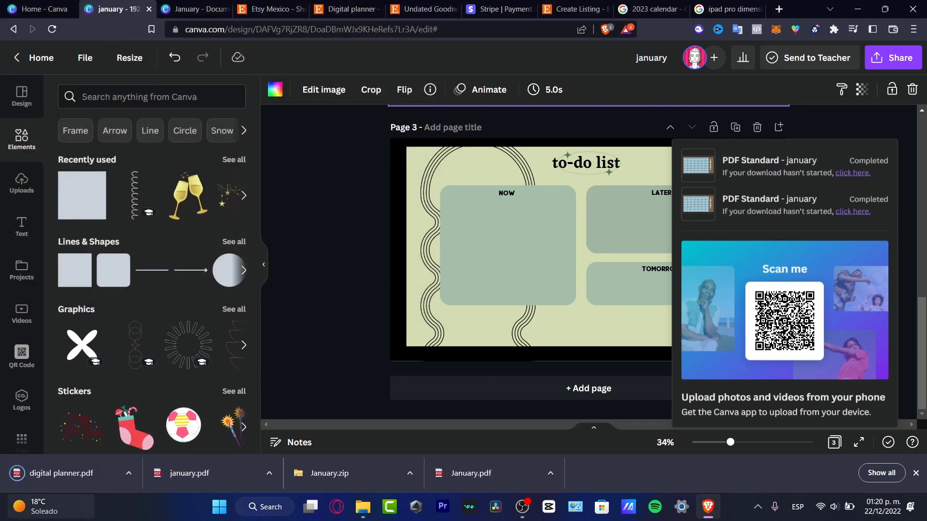
Open the downloaded digital planner.pdf in the browser and close the downloads bar.
{"action": "left_click", "coordinate": [70, 473]}
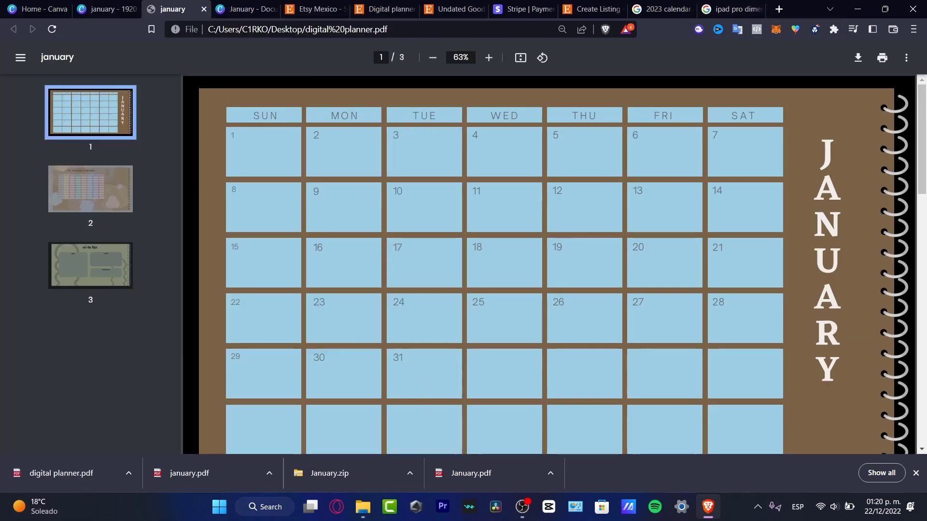
{"action": "left_click", "coordinate": [906, 58]}
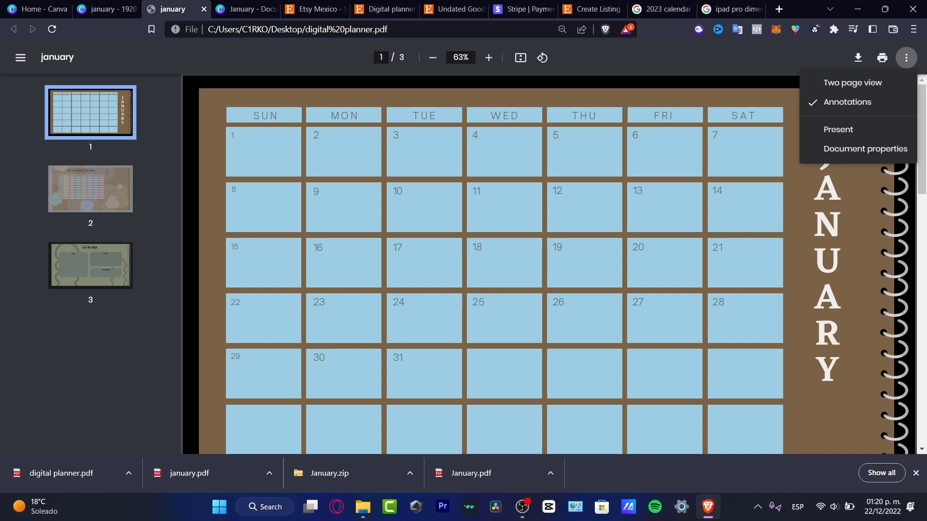
{"action": "key", "text": "Escape"}
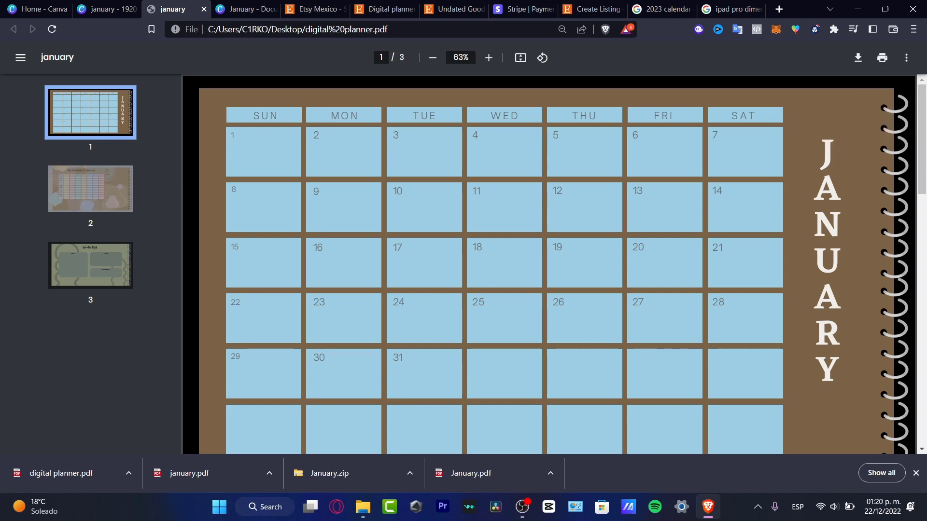
{"action": "left_click", "coordinate": [916, 473]}
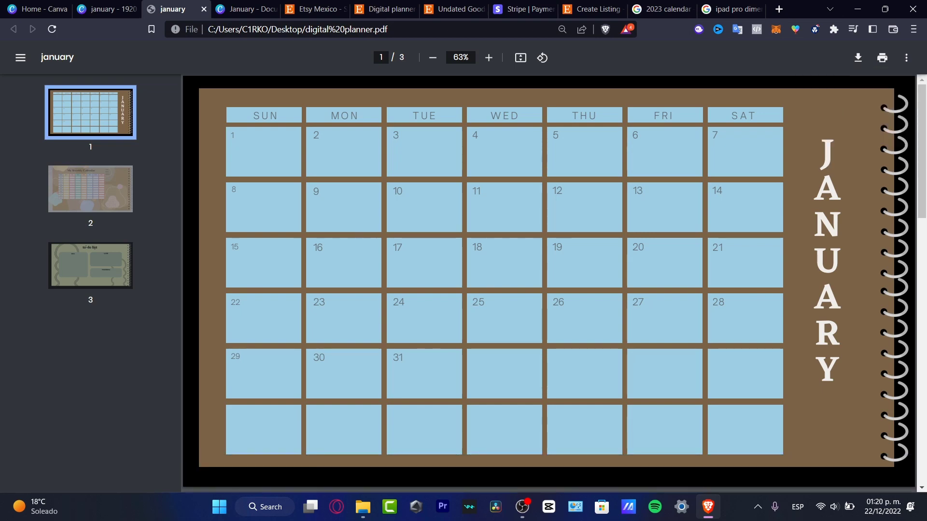
Look through all three pages of the planner PDF and check the viewer's page fit, thumbnail and display options.
{"action": "scroll", "coordinate": [549, 270], "scroll_direction": "down", "scroll_amount": 3}
{"action": "scroll", "coordinate": [549, 283], "scroll_direction": "down", "scroll_amount": 10}
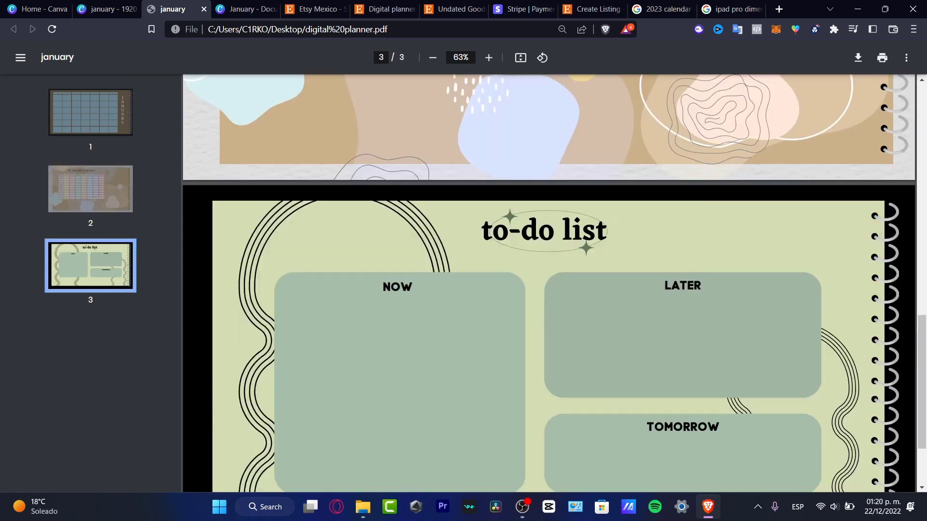
{"action": "scroll", "coordinate": [548, 284], "scroll_direction": "down", "scroll_amount": 2}
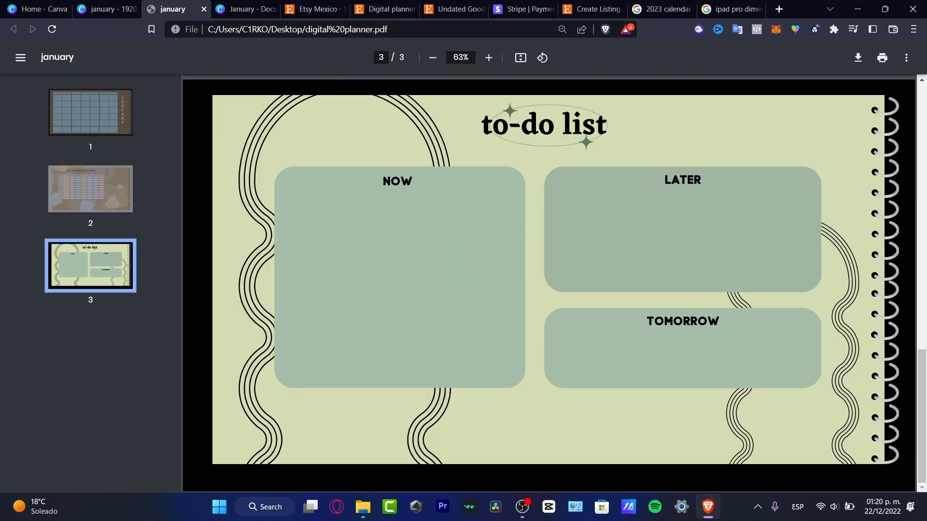
{"action": "scroll", "coordinate": [549, 283], "scroll_direction": "up", "scroll_amount": 15}
{"action": "left_click", "coordinate": [520, 57]}
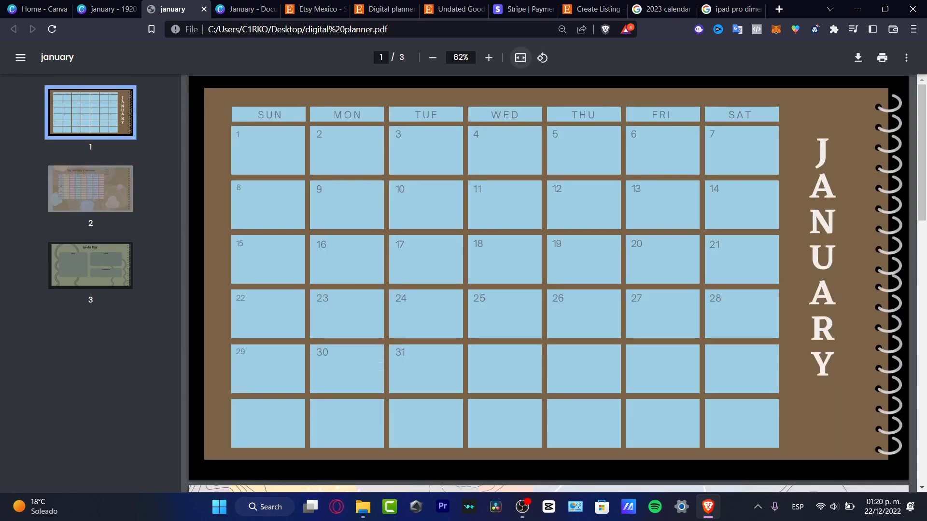
{"action": "scroll", "coordinate": [549, 284], "scroll_direction": "down", "scroll_amount": 15}
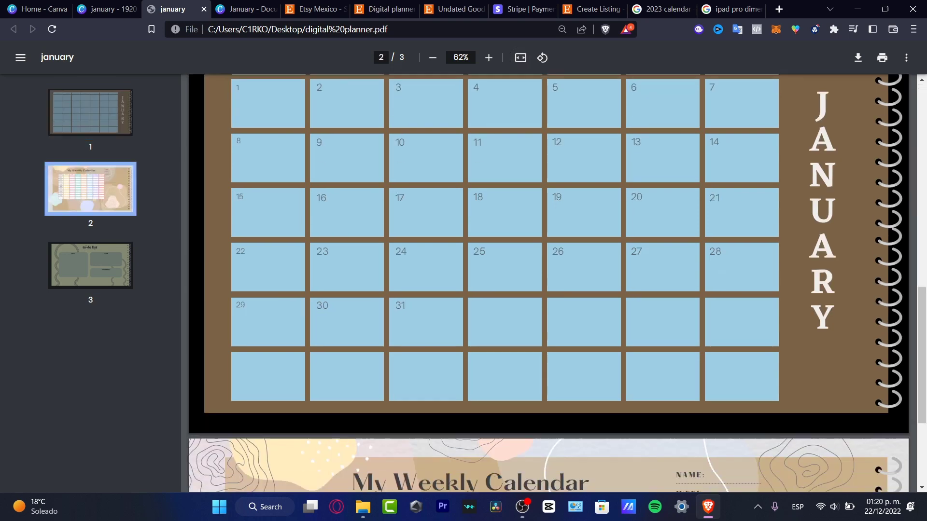
{"action": "left_click", "coordinate": [20, 57]}
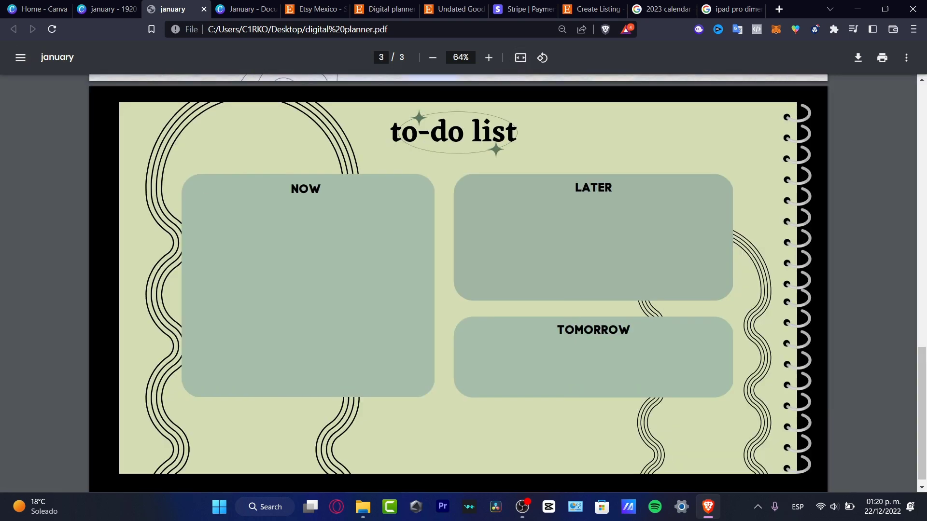
{"action": "left_click", "coordinate": [20, 58]}
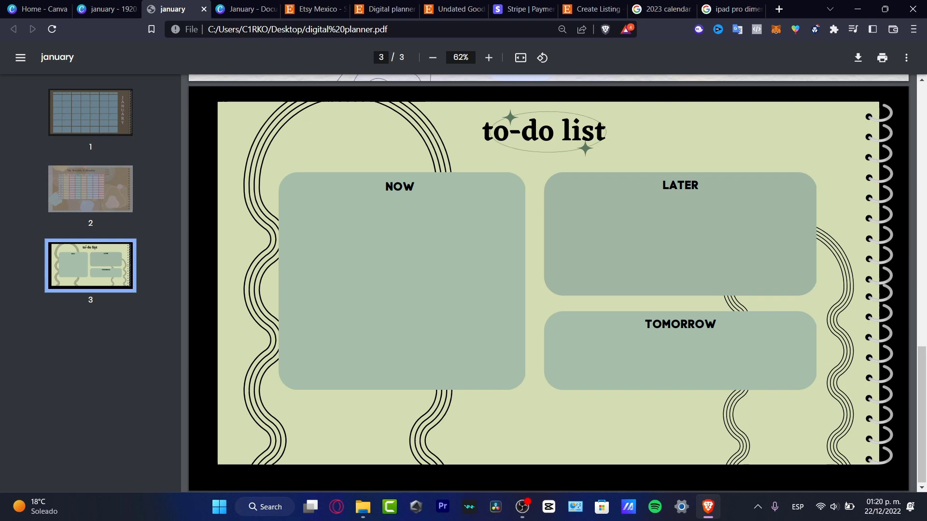
{"action": "left_click", "coordinate": [906, 57]}
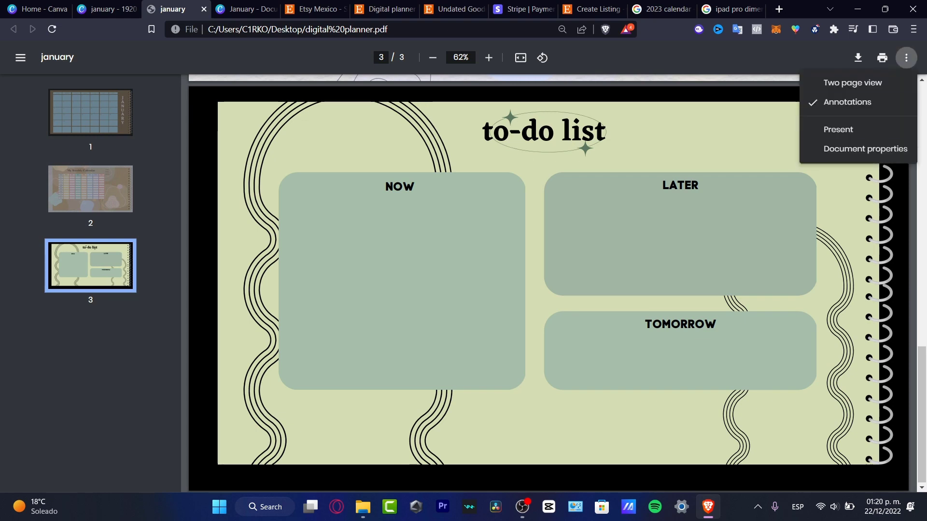
{"action": "key", "text": "Escape"}
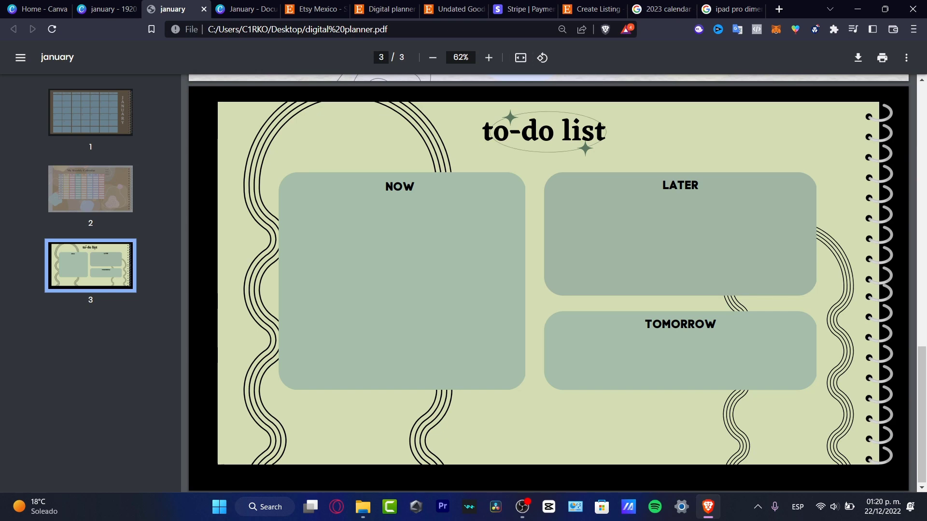
Search the web for "adobe reader" in a new browser tab.
{"action": "key", "text": "alt+Tab"}
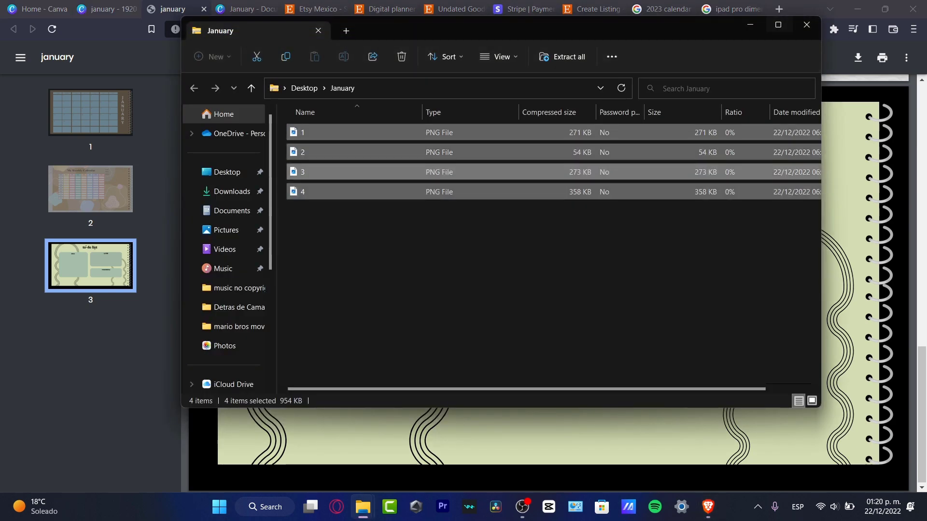
{"action": "key", "text": "alt+Tab"}
{"action": "key", "text": "ctrl+t"}
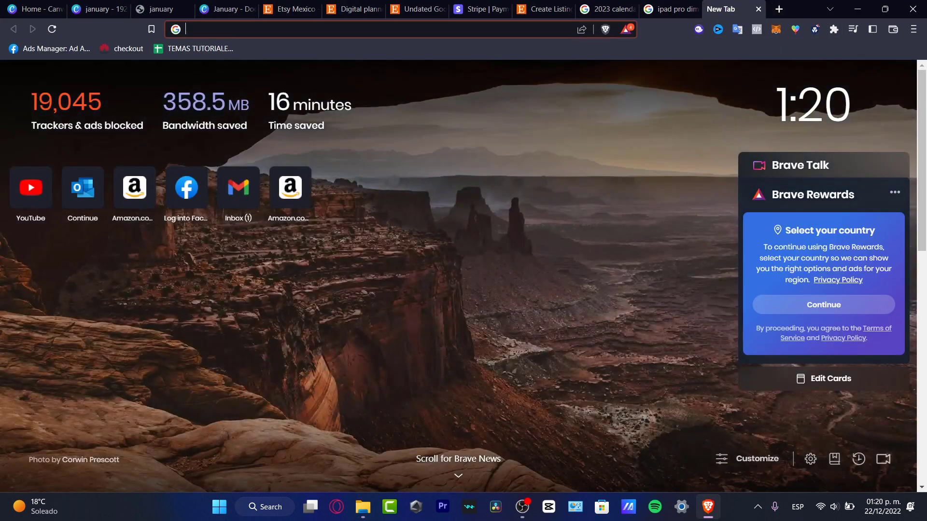
{"action": "type", "text": "adobe re"}
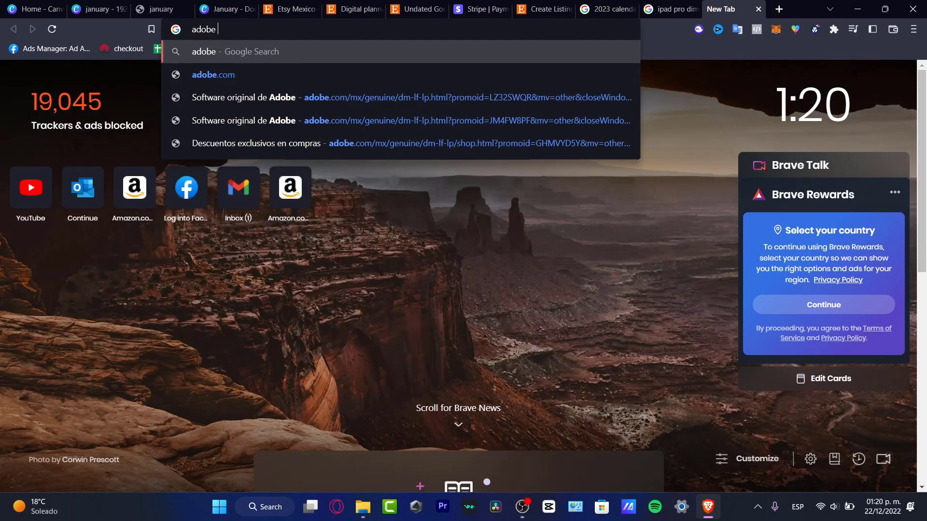
{"action": "type", "text": "ader"}
{"action": "key", "text": "Return"}
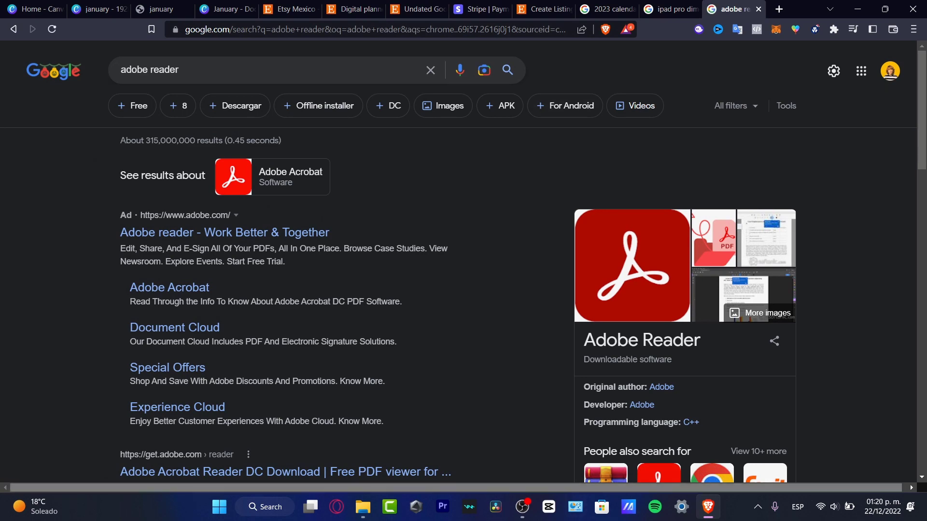
Switch to File Explorer and look through the Downloads folder for the digital planner PDF.
{"action": "left_click", "coordinate": [362, 507]}
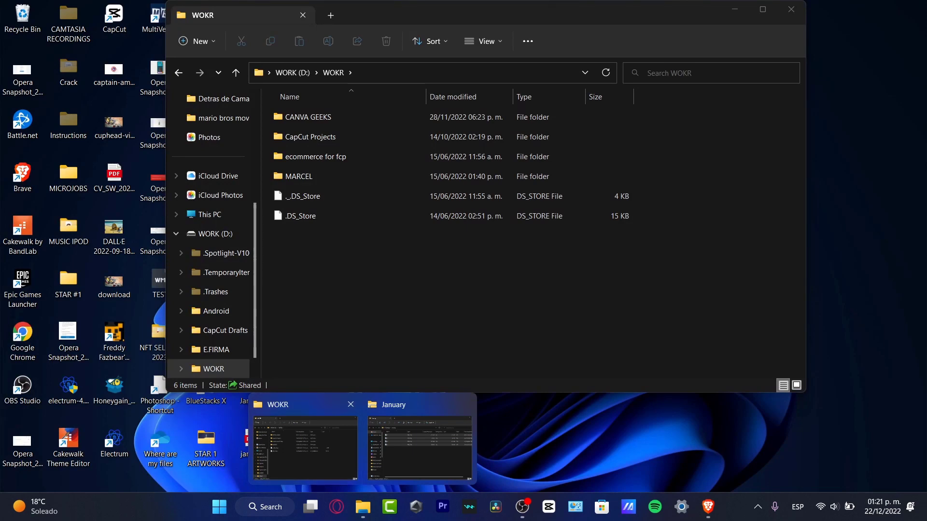
{"action": "left_click", "coordinate": [305, 447]}
{"action": "scroll", "coordinate": [217, 176], "scroll_direction": "up", "scroll_amount": 4}
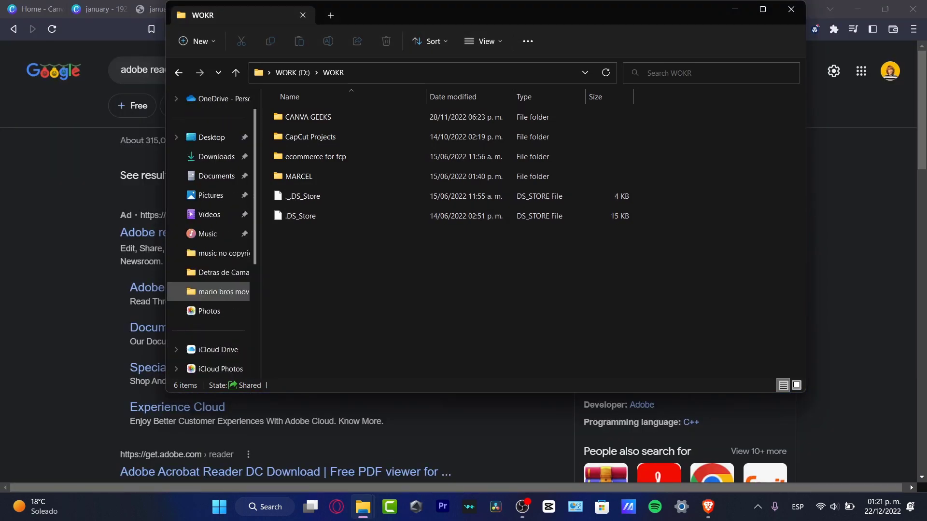
{"action": "left_click", "coordinate": [217, 176]}
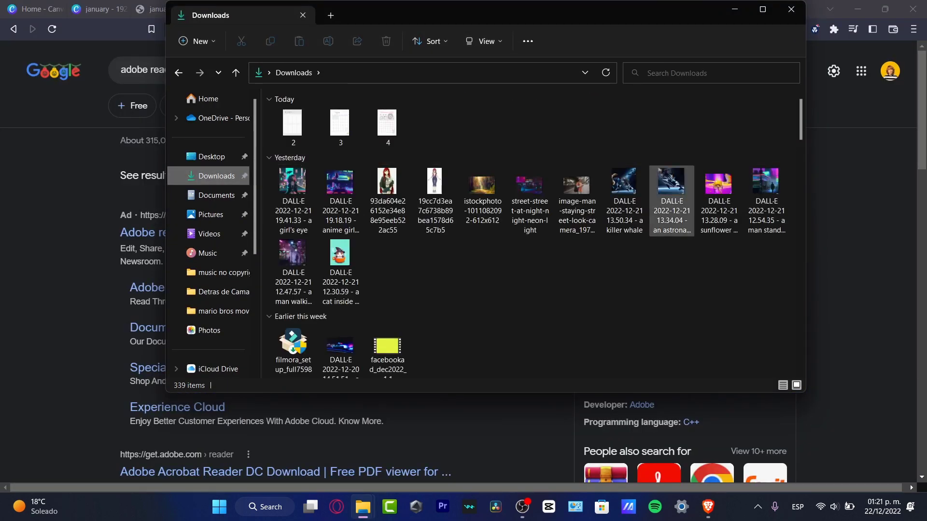
{"action": "scroll", "coordinate": [482, 333], "scroll_direction": "down", "scroll_amount": 6}
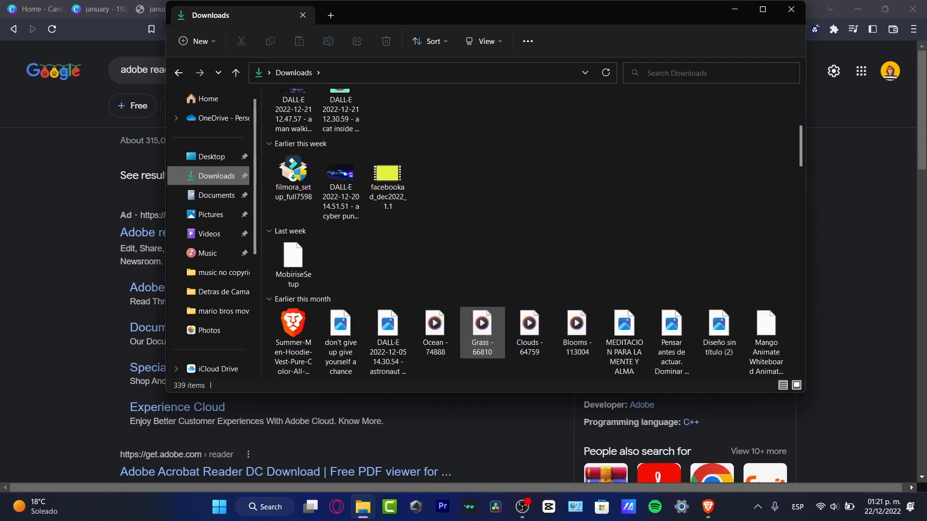
{"action": "scroll", "coordinate": [482, 334], "scroll_direction": "down", "scroll_amount": 5}
{"action": "scroll", "coordinate": [530, 270], "scroll_direction": "up", "scroll_amount": 10}
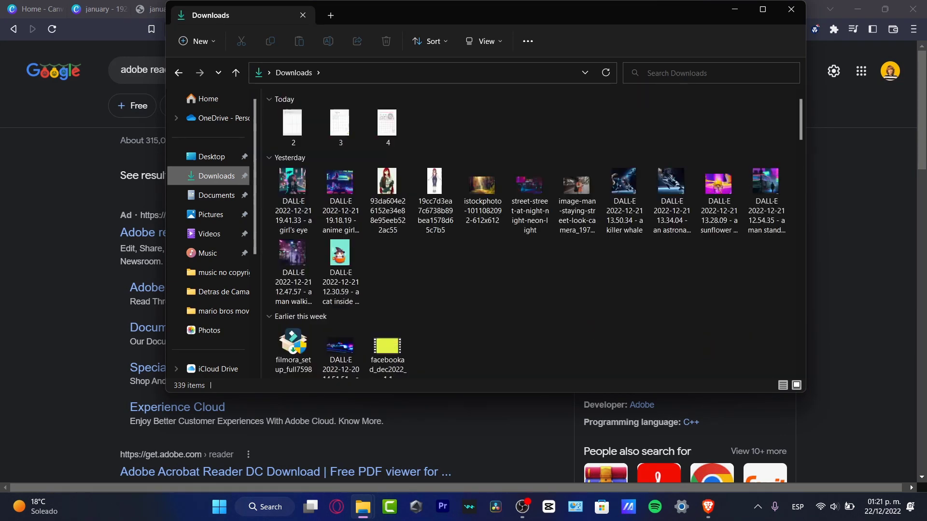
{"action": "scroll", "coordinate": [530, 263], "scroll_direction": "down", "scroll_amount": 15}
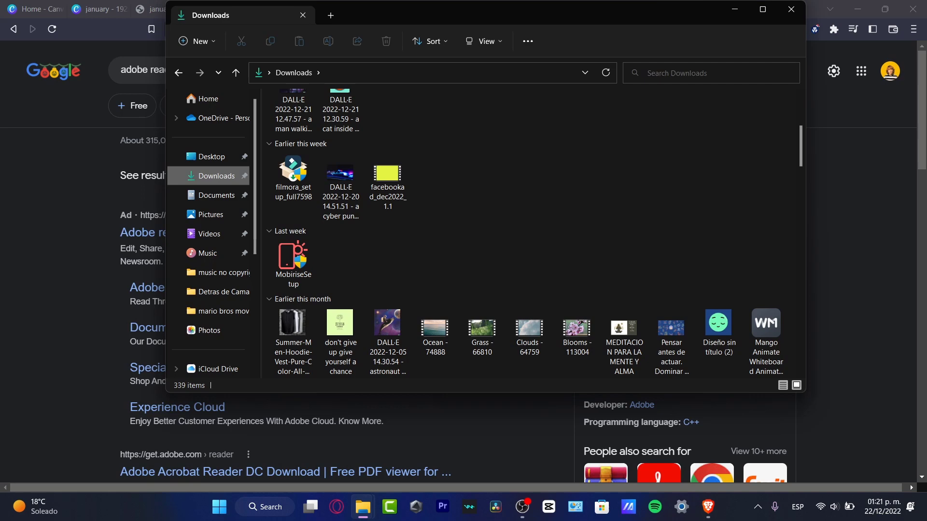
{"action": "scroll", "coordinate": [530, 263], "scroll_direction": "down", "scroll_amount": 10}
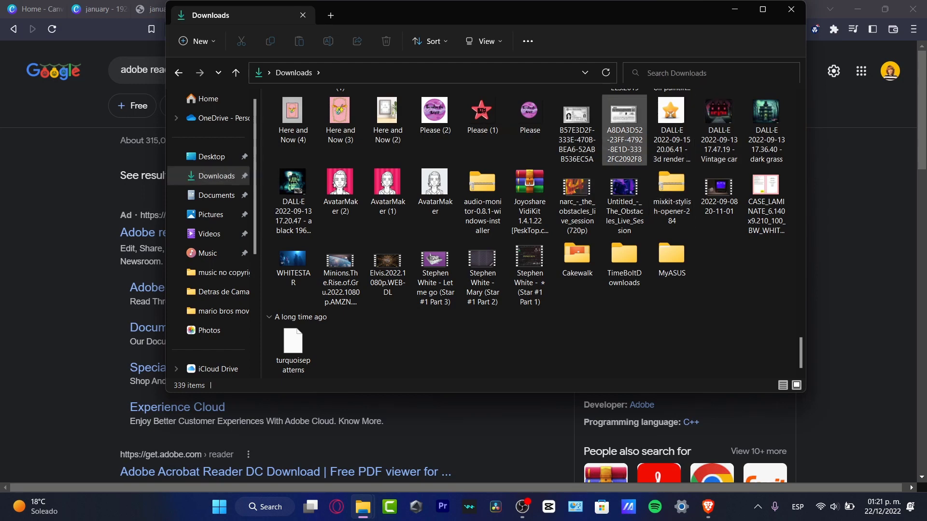
Search the Downloads folder for "digital p".
{"action": "type", "text": "digit"}
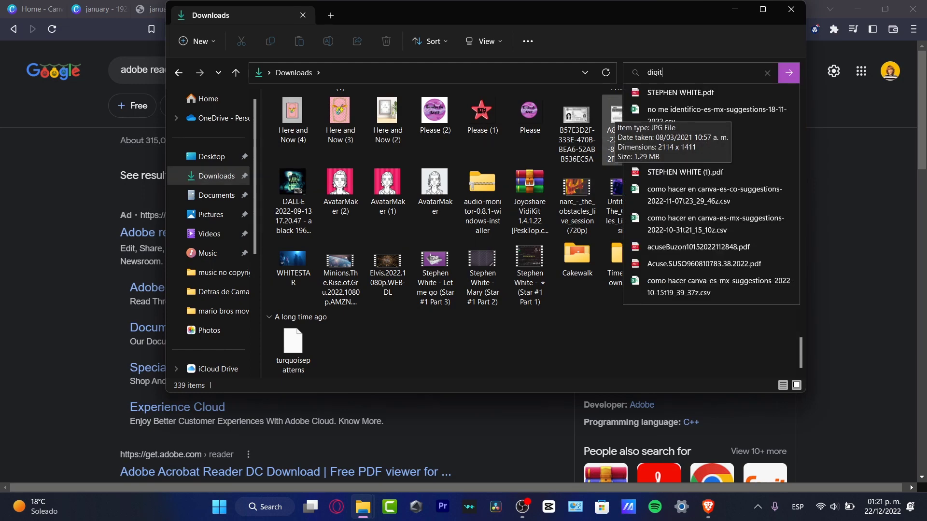
{"action": "type", "text": "al"}
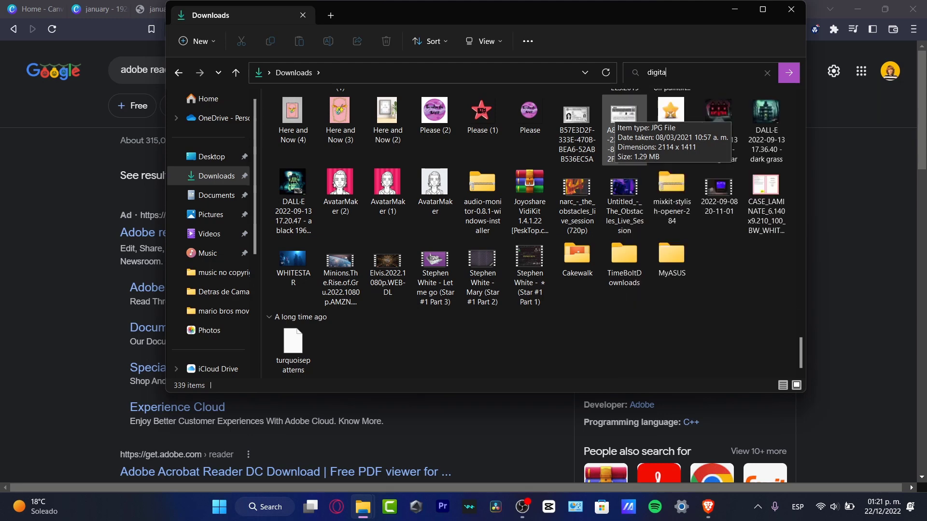
{"action": "type", "text": " p"}
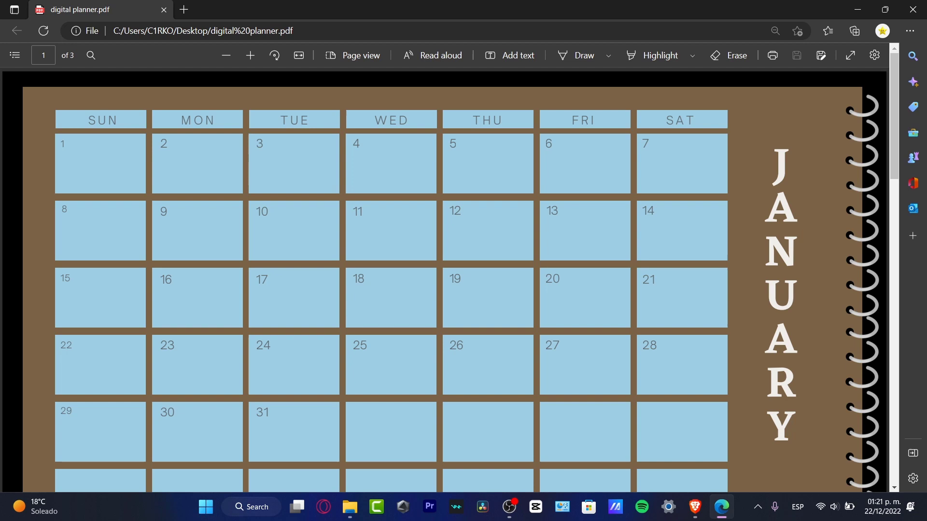
Set the drawing pen to black with a thicker stroke and sketch two music notes in the January 4 cell.
{"action": "left_click", "coordinate": [582, 55]}
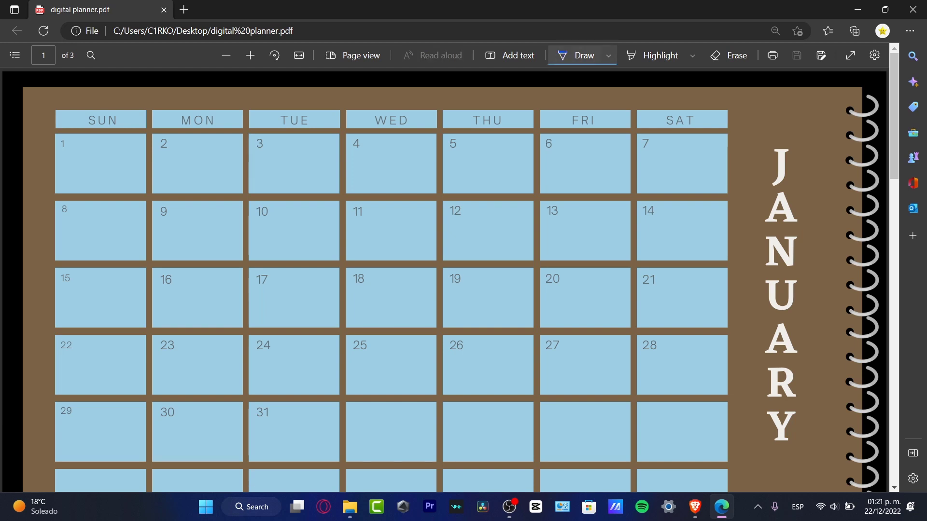
{"action": "left_click", "coordinate": [609, 56]}
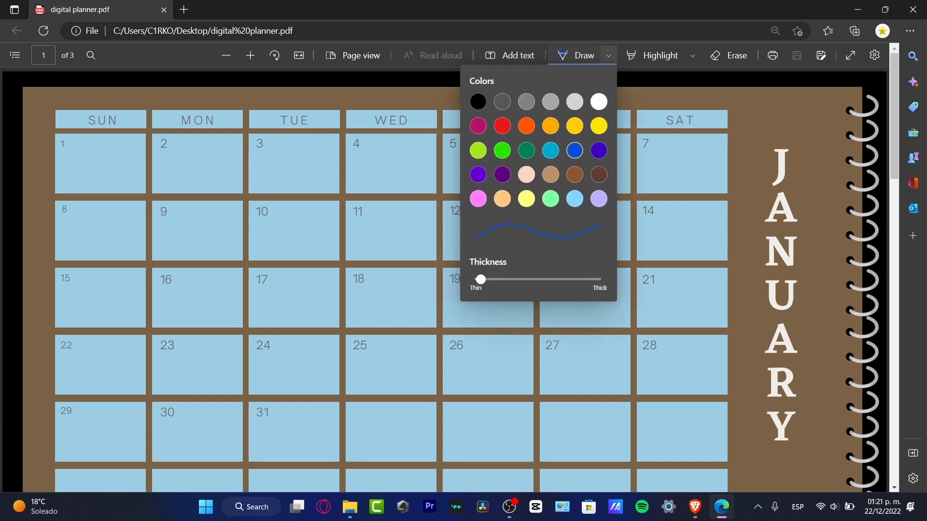
{"action": "left_click", "coordinate": [478, 102]}
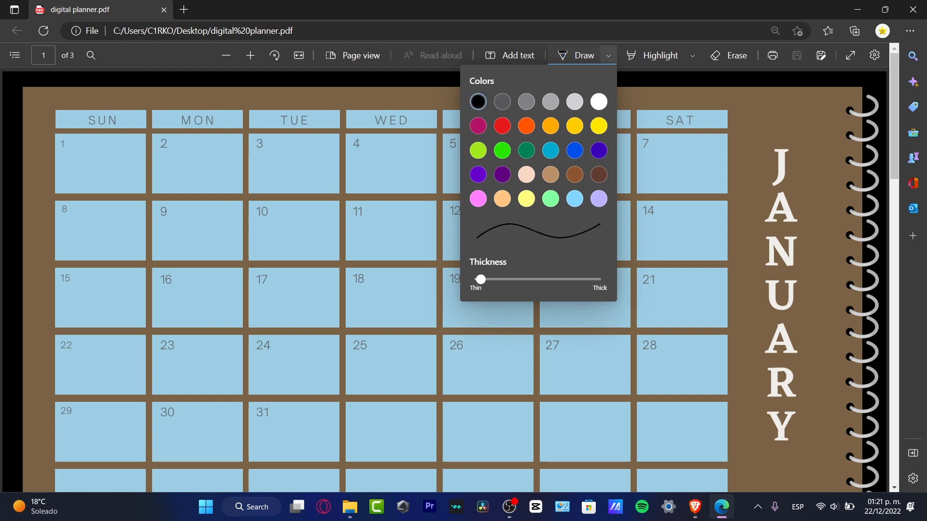
{"action": "left_click_drag", "start_coordinate": [481, 279], "coordinate": [512, 279]}
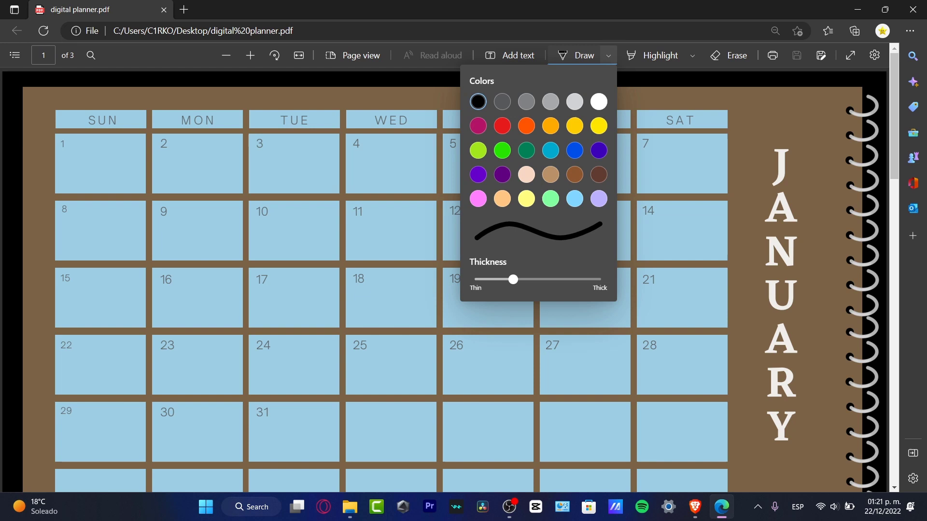
{"action": "left_click_drag", "start_coordinate": [513, 279], "coordinate": [508, 279]}
{"action": "key", "text": "Escape"}
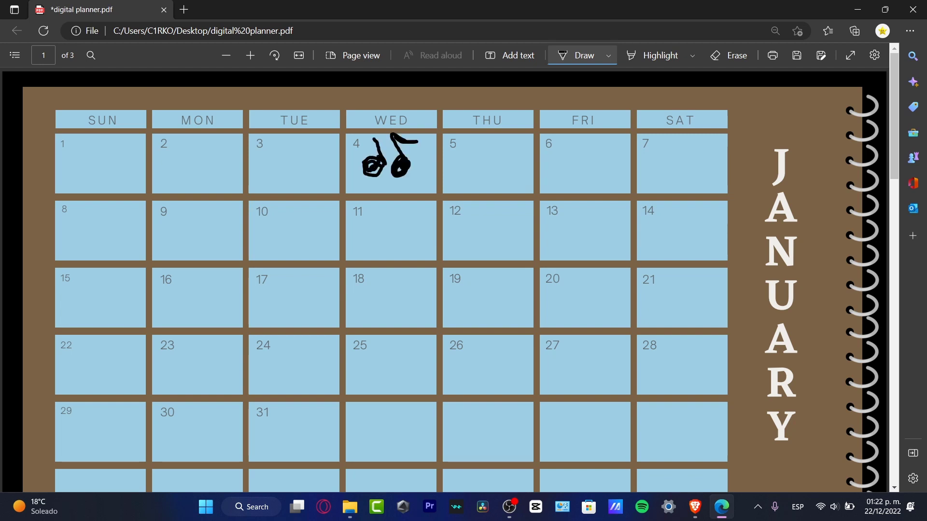
{"action": "mouse_move", "coordinate": [371, 156]}
{"action": "left_mouse_down"}
{"action": "mouse_move", "coordinate": [380, 156]}
{"action": "mouse_move", "coordinate": [371, 165]}
{"action": "mouse_move", "coordinate": [369, 131]}
{"action": "mouse_move", "coordinate": [387, 135]}
{"action": "mouse_move", "coordinate": [374, 140]}
{"action": "left_mouse_up"}
Add the text "soccer game" to the January 5 cell and colour it black.
{"action": "left_click", "coordinate": [508, 55]}
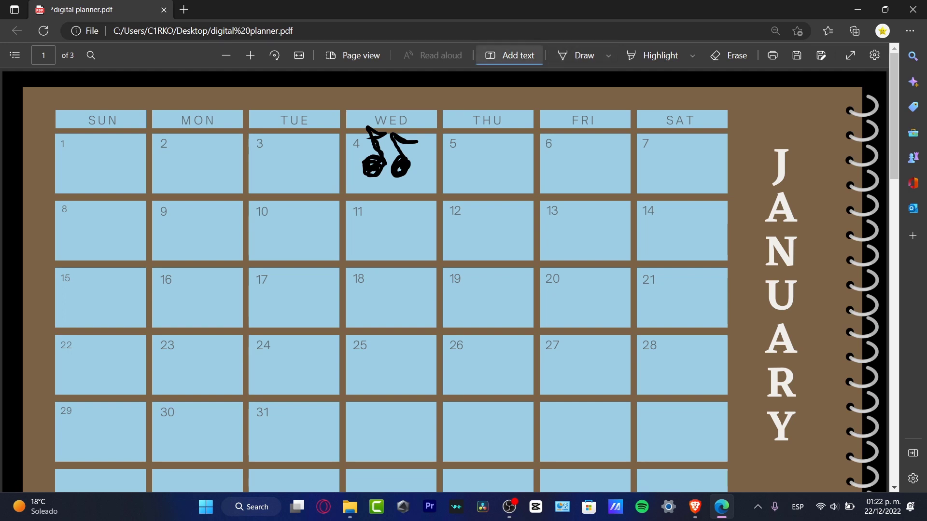
{"action": "left_click", "coordinate": [460, 165]}
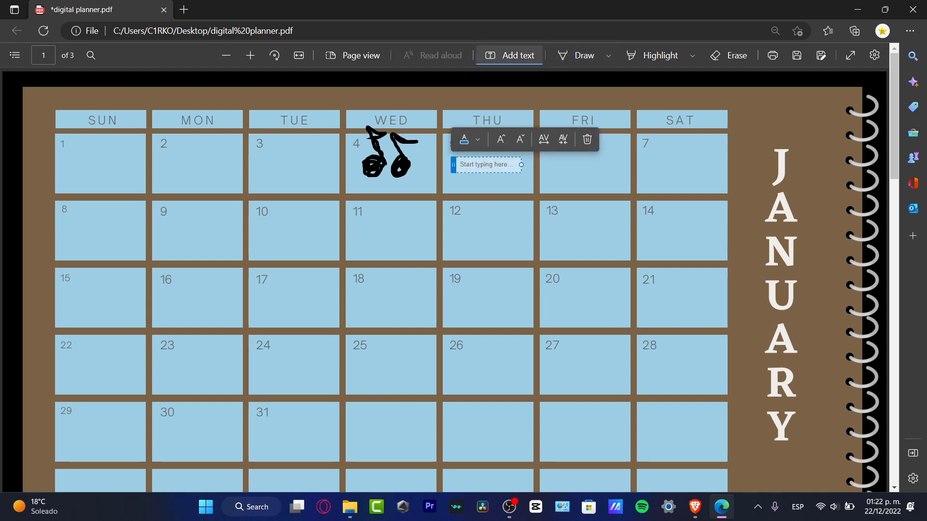
{"action": "type", "text": "soccer game"}
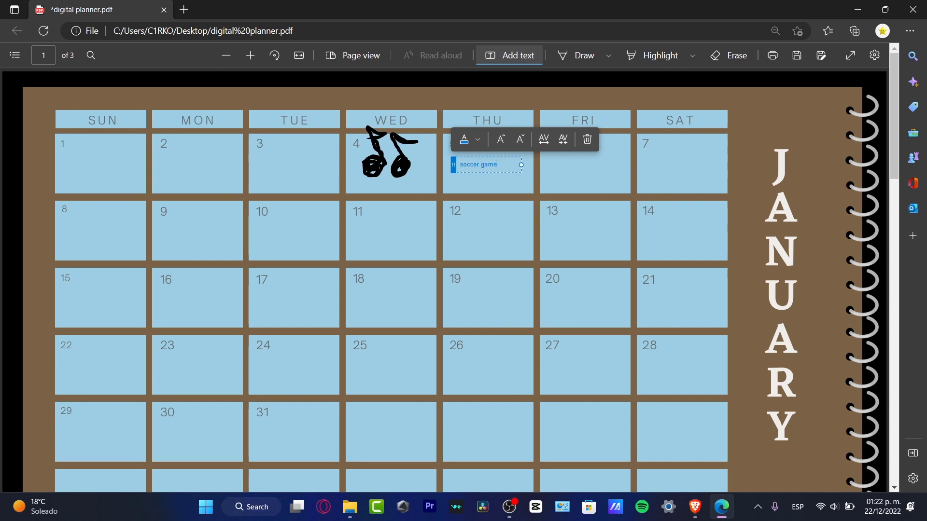
{"action": "left_click", "coordinate": [470, 139]}
{"action": "left_click", "coordinate": [468, 240]}
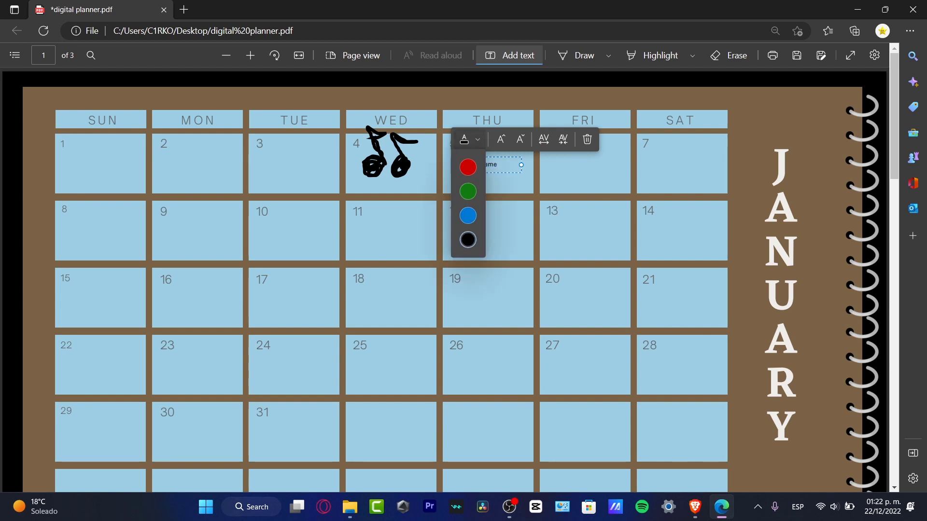
Enlarge the "soccer game" text, narrow its box to fit the January 5 cell, and move it beside the date number.
{"action": "left_click", "coordinate": [501, 140]}
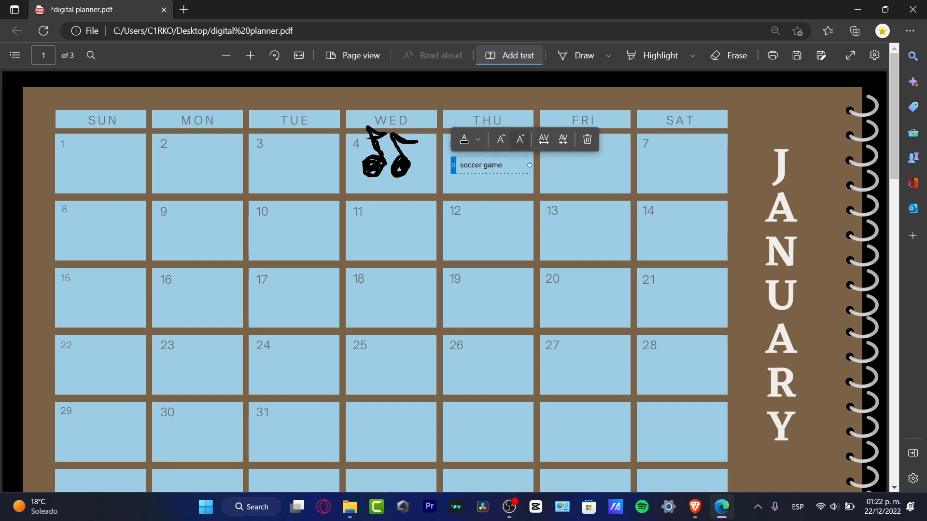
{"action": "left_click", "coordinate": [500, 140]}
{"action": "left_click", "coordinate": [501, 140]}
{"action": "left_click", "coordinate": [501, 140]}
{"action": "left_click", "coordinate": [501, 140]}
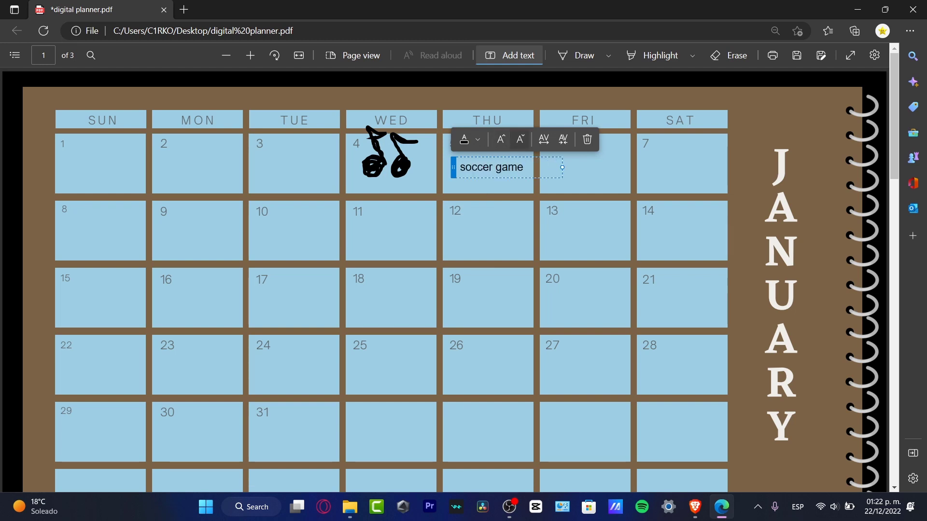
{"action": "left_click", "coordinate": [520, 140]}
{"action": "left_click", "coordinate": [520, 139]}
{"action": "left_click_drag", "start_coordinate": [546, 166], "coordinate": [525, 166]}
{"action": "key", "text": "Escape"}
{"action": "left_click", "coordinate": [470, 167]}
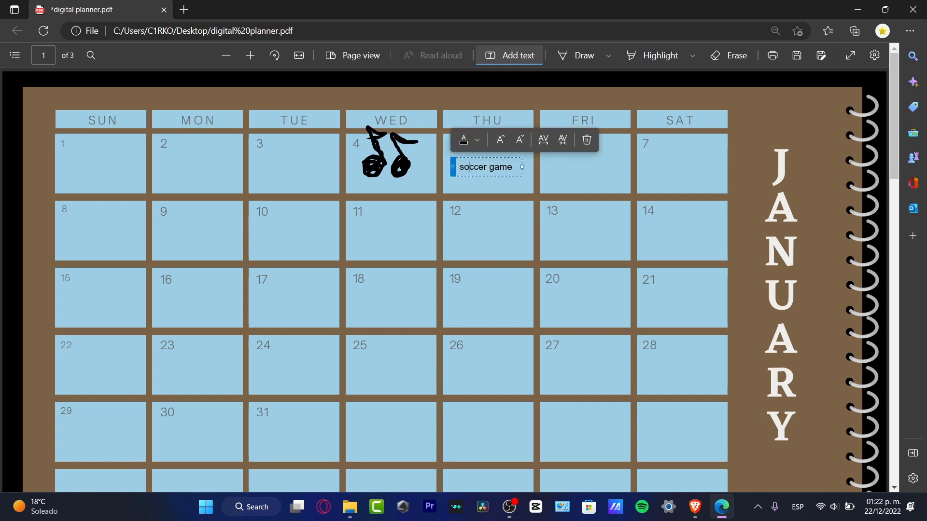
{"action": "left_click_drag", "start_coordinate": [453, 167], "coordinate": [456, 153]}
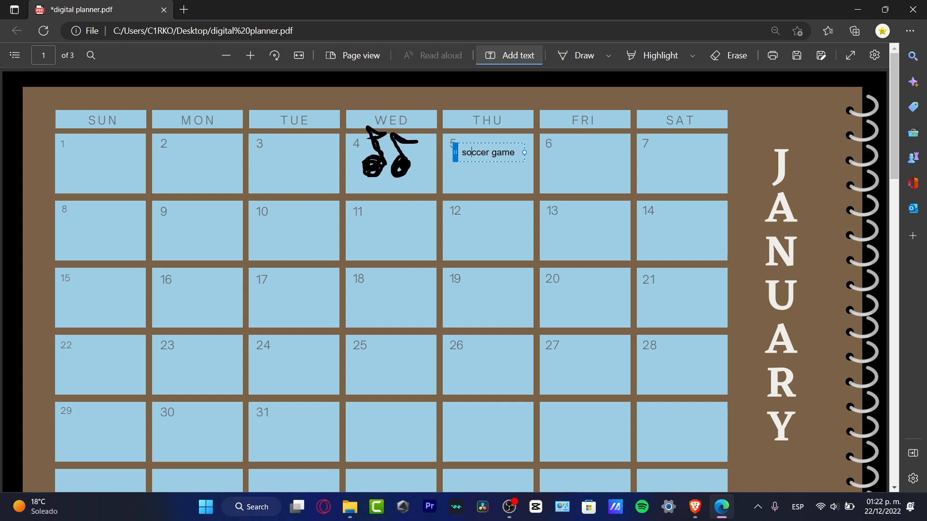
{"action": "key", "text": "Escape"}
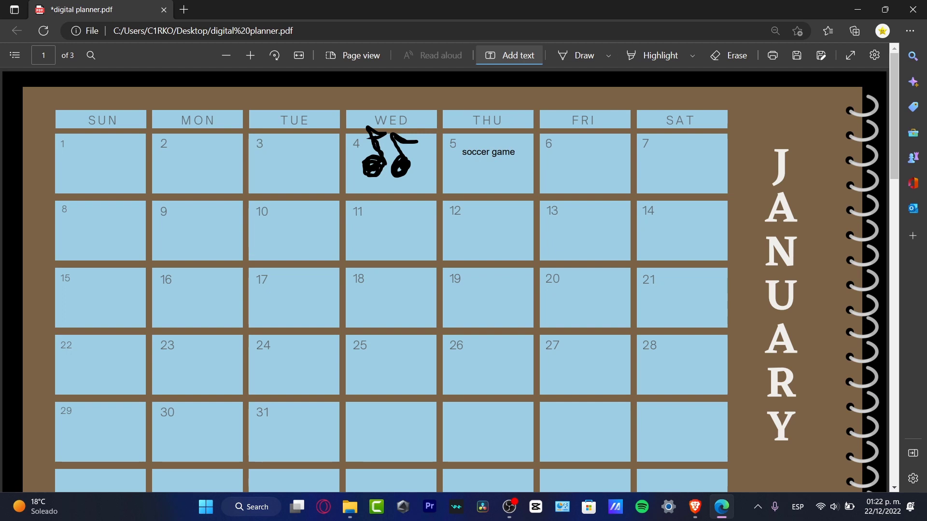
Erase both music notes from the January 4 cell and highlight the "soccer game" entry on January 5.
{"action": "left_click", "coordinate": [728, 55]}
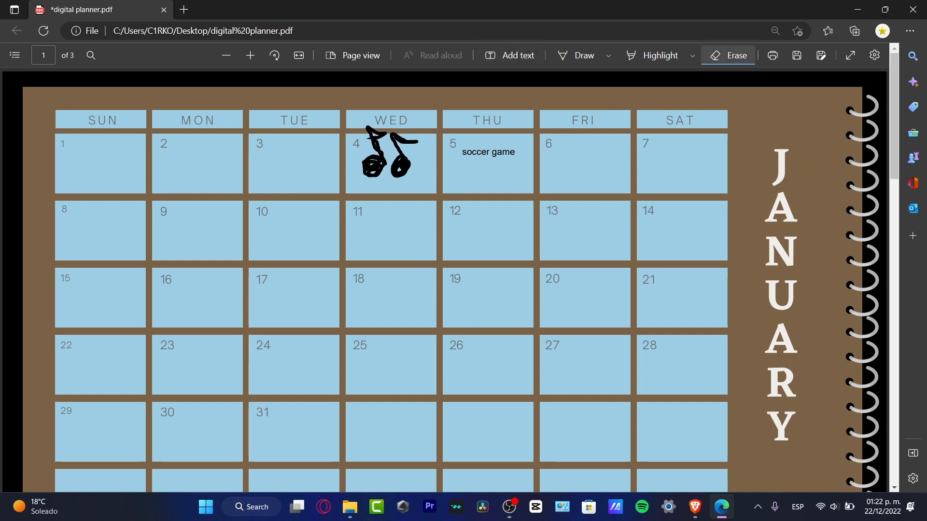
{"action": "left_click", "coordinate": [401, 162]}
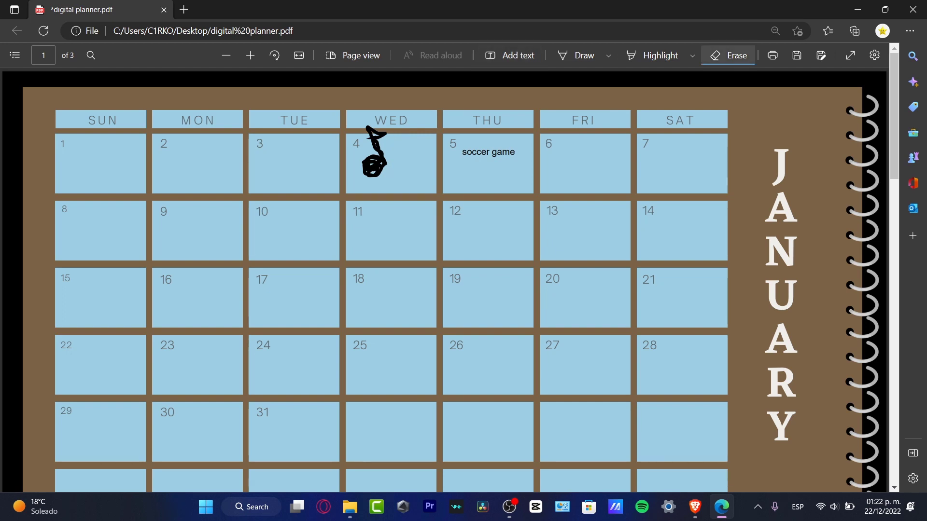
{"action": "left_click", "coordinate": [374, 164]}
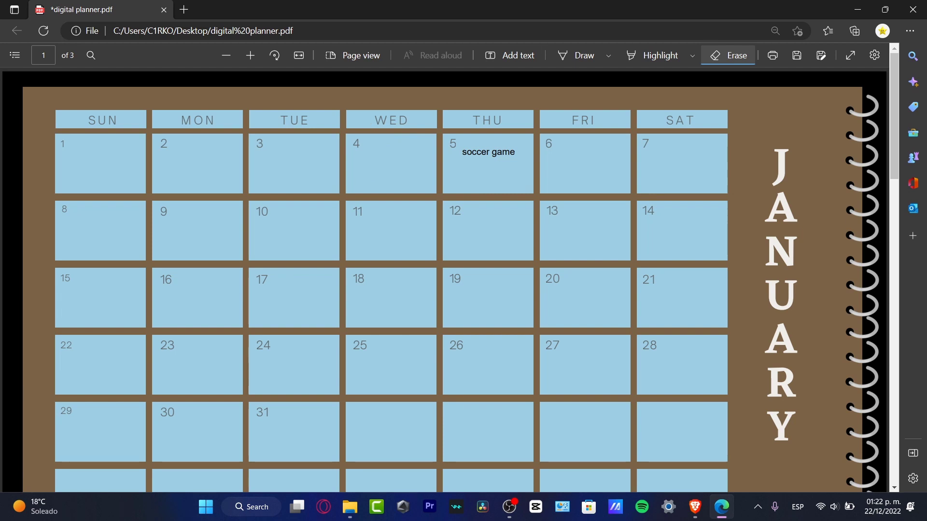
{"action": "left_click", "coordinate": [652, 55]}
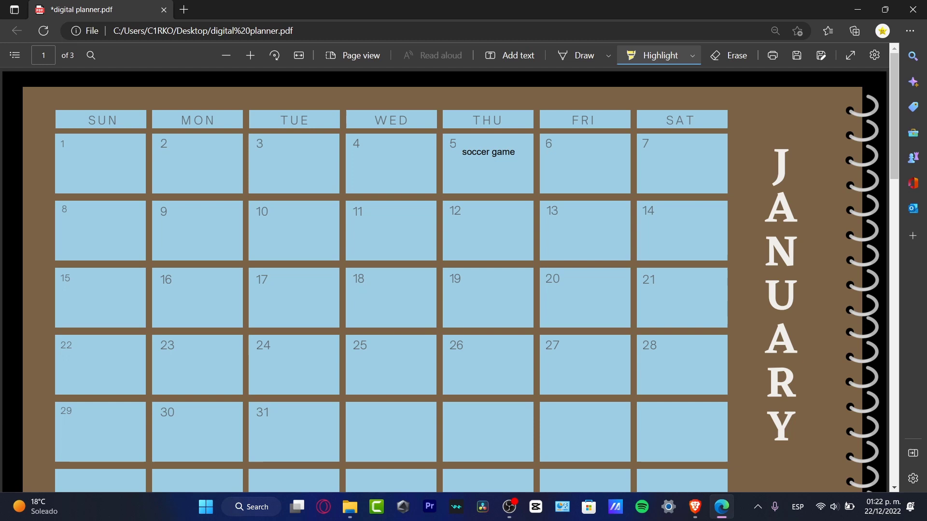
{"action": "left_click_drag", "start_coordinate": [515, 151], "coordinate": [463, 152]}
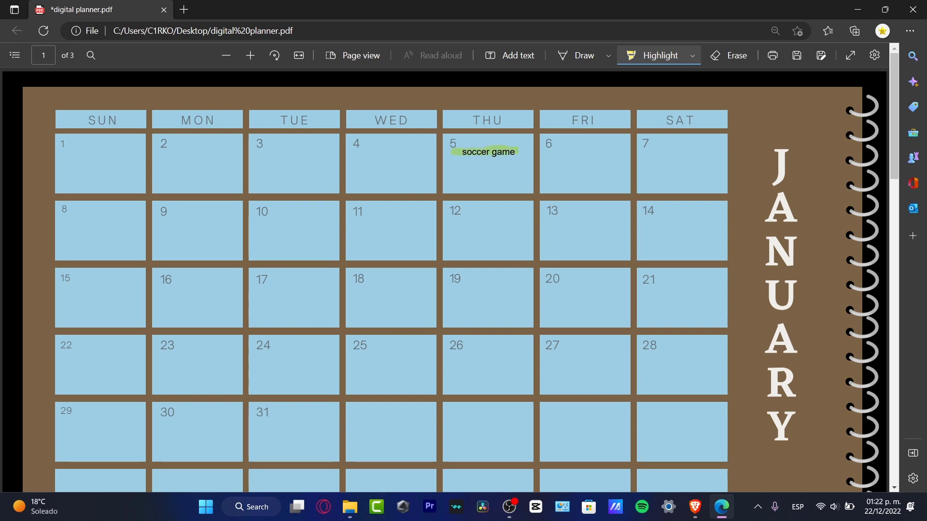
Draw freehand black scribbles across the January calendar, around days 18, 13, 20 and 14.
{"action": "left_click", "coordinate": [575, 56]}
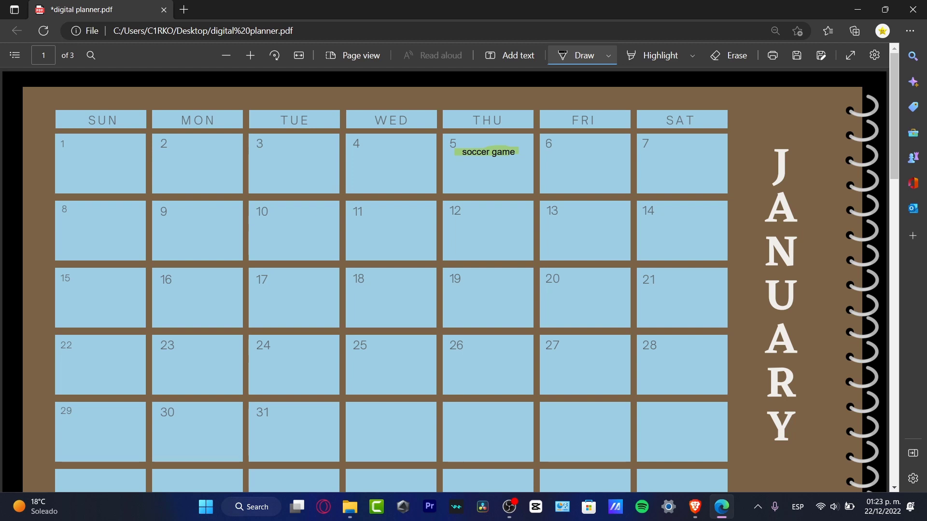
{"action": "mouse_move", "coordinate": [342, 286]}
{"action": "left_mouse_down"}
{"action": "mouse_move", "coordinate": [325, 335]}
{"action": "mouse_move", "coordinate": [365, 303]}
{"action": "mouse_move", "coordinate": [433, 332]}
{"action": "mouse_move", "coordinate": [547, 227]}
{"action": "mouse_move", "coordinate": [605, 206]}
{"action": "left_mouse_up"}
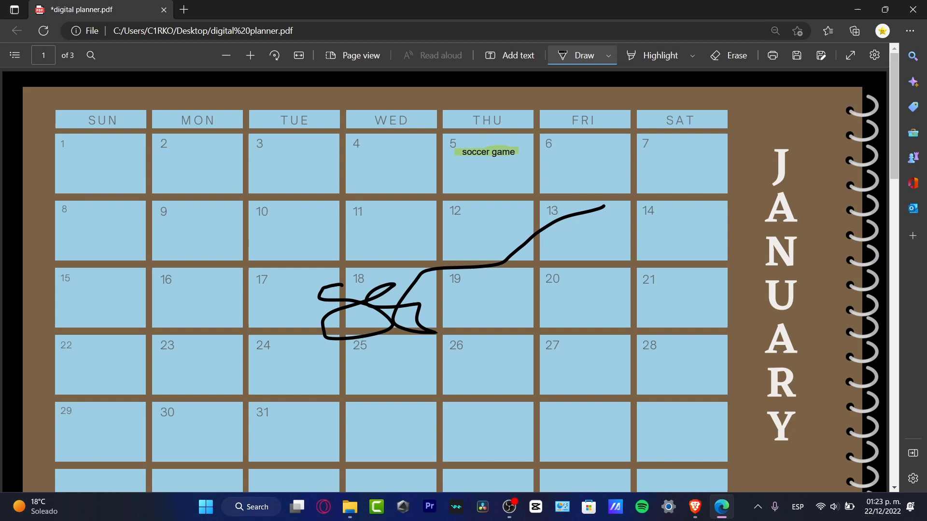
{"action": "mouse_move", "coordinate": [586, 300]}
{"action": "left_mouse_down"}
{"action": "mouse_move", "coordinate": [556, 299]}
{"action": "mouse_move", "coordinate": [586, 300]}
{"action": "mouse_move", "coordinate": [585, 277]}
{"action": "left_mouse_up"}
{"action": "left_click_drag", "start_coordinate": [664, 234], "coordinate": [666, 265]}
{"action": "mouse_move", "coordinate": [680, 213]}
{"action": "left_mouse_down"}
{"action": "mouse_move", "coordinate": [700, 256]}
{"action": "mouse_move", "coordinate": [691, 242]}
{"action": "left_mouse_up"}
Handwrite black marks down the TIME column of the weekly calendar page, from 08:00 to 13:00.
{"action": "scroll", "coordinate": [444, 280], "scroll_direction": "down", "scroll_amount": 6}
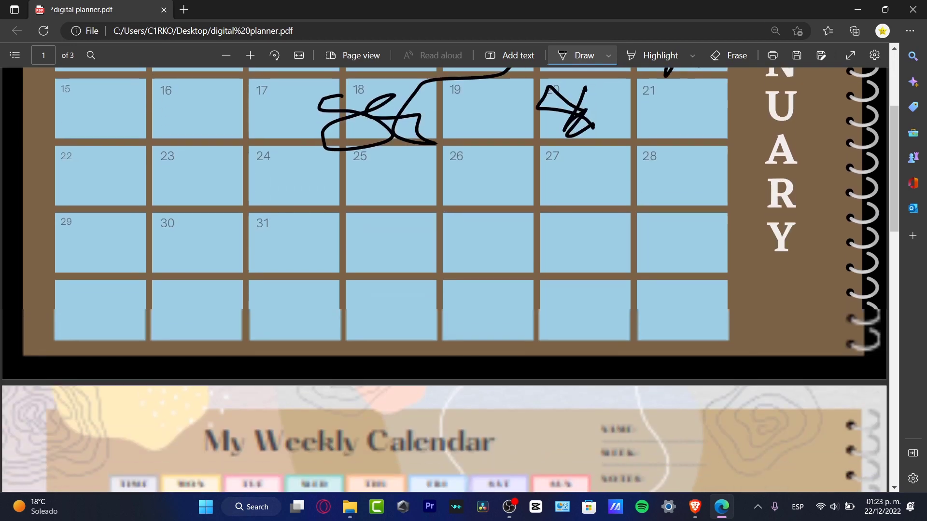
{"action": "scroll", "coordinate": [444, 280], "scroll_direction": "down", "scroll_amount": 1}
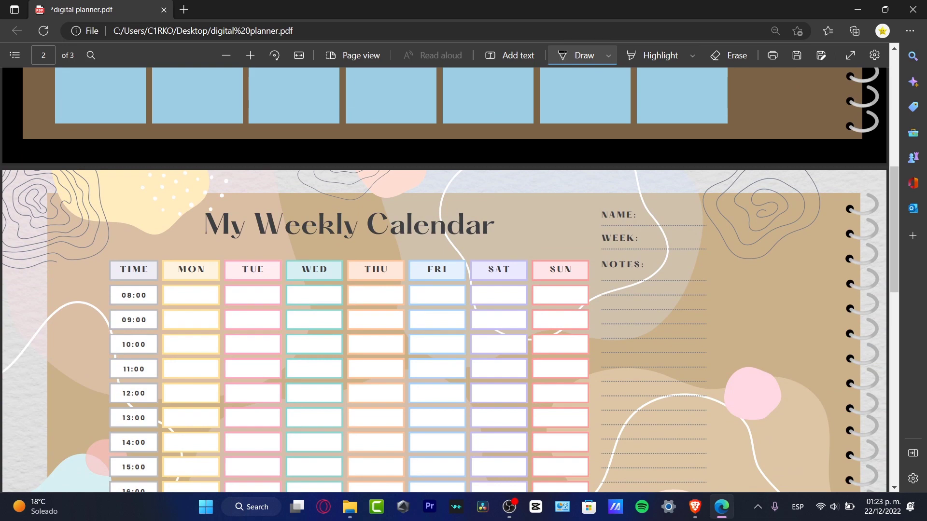
{"action": "scroll", "coordinate": [444, 280], "scroll_direction": "down", "scroll_amount": 3}
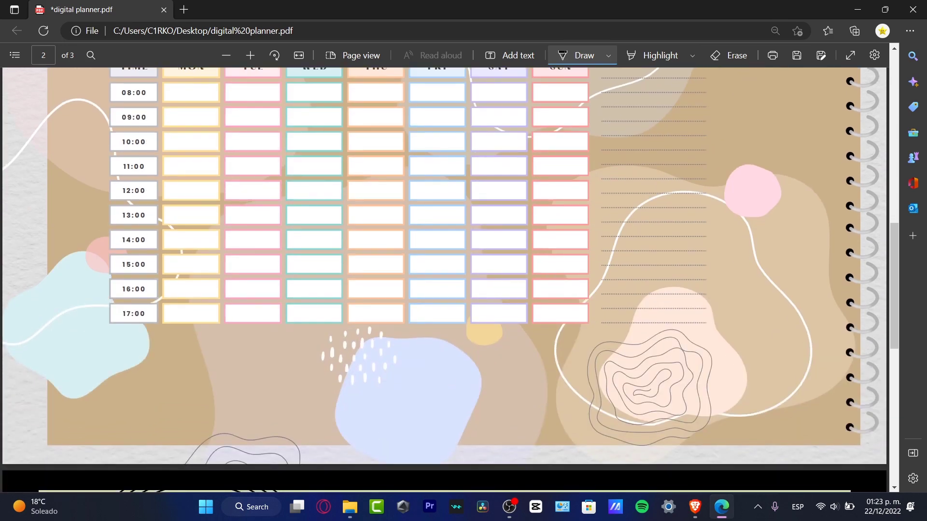
{"action": "scroll", "coordinate": [444, 280], "scroll_direction": "up", "scroll_amount": 3}
{"action": "mouse_move", "coordinate": [128, 292]}
{"action": "left_mouse_down"}
{"action": "mouse_move", "coordinate": [128, 308]}
{"action": "mouse_move", "coordinate": [141, 295]}
{"action": "mouse_move", "coordinate": [140, 320]}
{"action": "mouse_move", "coordinate": [155, 331]}
{"action": "mouse_move", "coordinate": [138, 351]}
{"action": "mouse_move", "coordinate": [139, 344]}
{"action": "left_mouse_up"}
{"action": "mouse_move", "coordinate": [133, 343]}
{"action": "left_mouse_down"}
{"action": "mouse_move", "coordinate": [144, 335]}
{"action": "mouse_move", "coordinate": [132, 370]}
{"action": "mouse_move", "coordinate": [135, 382]}
{"action": "mouse_move", "coordinate": [146, 365]}
{"action": "mouse_move", "coordinate": [132, 399]}
{"action": "mouse_move", "coordinate": [147, 393]}
{"action": "mouse_move", "coordinate": [144, 416]}
{"action": "left_mouse_up"}
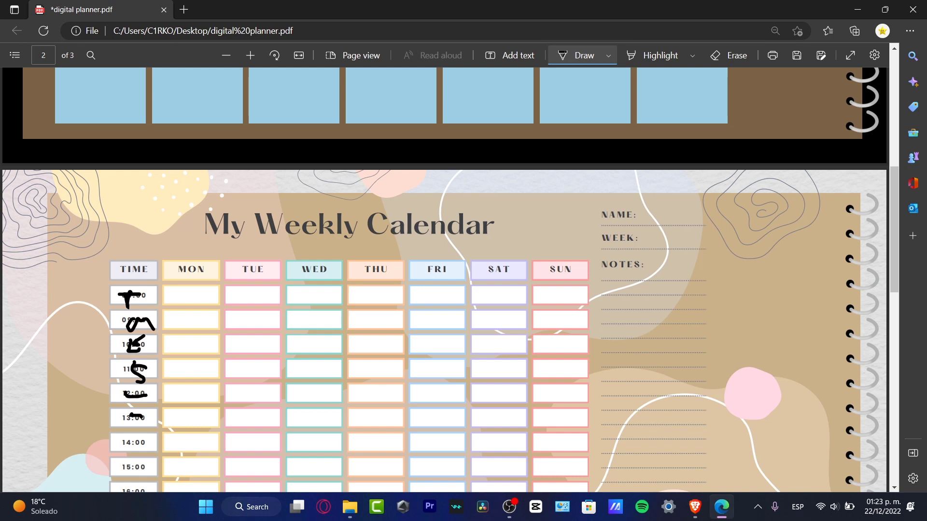
Draw crosses in the TUE, WED and THU columns near the first hours of the weekly calendar.
{"action": "left_click_drag", "start_coordinate": [258, 280], "coordinate": [246, 312]}
{"action": "left_click_drag", "start_coordinate": [245, 290], "coordinate": [266, 312]}
{"action": "mouse_move", "coordinate": [313, 284]}
{"action": "left_mouse_down"}
{"action": "mouse_move", "coordinate": [303, 310]}
{"action": "mouse_move", "coordinate": [336, 300]}
{"action": "mouse_move", "coordinate": [361, 343]}
{"action": "left_mouse_up"}
{"action": "left_click_drag", "start_coordinate": [365, 322], "coordinate": [425, 342]}
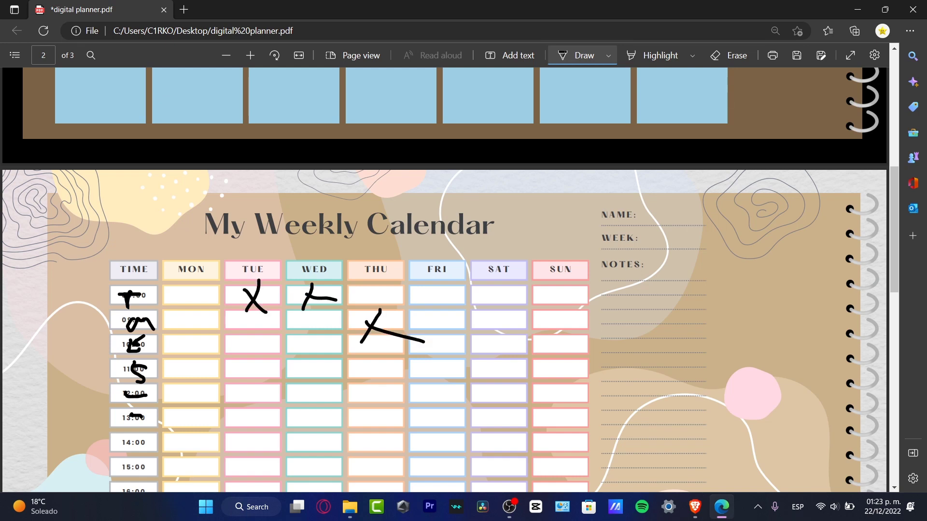
Draw freehand marks on the week and notes lines, plus arrows towards the notes area and down the MON and WED columns.
{"action": "left_click_drag", "start_coordinate": [644, 238], "coordinate": [671, 245]}
{"action": "left_click_drag", "start_coordinate": [639, 289], "coordinate": [636, 303]}
{"action": "mouse_move", "coordinate": [514, 318]}
{"action": "left_mouse_down"}
{"action": "mouse_move", "coordinate": [598, 312]}
{"action": "mouse_move", "coordinate": [608, 323]}
{"action": "mouse_move", "coordinate": [600, 323]}
{"action": "left_mouse_up"}
{"action": "mouse_move", "coordinate": [519, 418]}
{"action": "left_mouse_down"}
{"action": "mouse_move", "coordinate": [614, 398]}
{"action": "mouse_move", "coordinate": [629, 415]}
{"action": "mouse_move", "coordinate": [623, 406]}
{"action": "left_mouse_up"}
{"action": "scroll", "coordinate": [445, 280], "scroll_direction": "down", "scroll_amount": 4}
{"action": "mouse_move", "coordinate": [451, 320]}
{"action": "left_mouse_down"}
{"action": "mouse_move", "coordinate": [594, 333]}
{"action": "mouse_move", "coordinate": [601, 321]}
{"action": "left_mouse_up"}
{"action": "left_click_drag", "start_coordinate": [456, 275], "coordinate": [525, 258]}
{"action": "left_click_drag", "start_coordinate": [338, 318], "coordinate": [389, 304]}
{"action": "mouse_move", "coordinate": [525, 259]}
{"action": "left_mouse_down"}
{"action": "mouse_move", "coordinate": [638, 240]}
{"action": "mouse_move", "coordinate": [635, 262]}
{"action": "left_mouse_up"}
{"action": "mouse_move", "coordinate": [290, 254]}
{"action": "left_mouse_down"}
{"action": "mouse_move", "coordinate": [299, 330]}
{"action": "mouse_move", "coordinate": [290, 330]}
{"action": "left_mouse_up"}
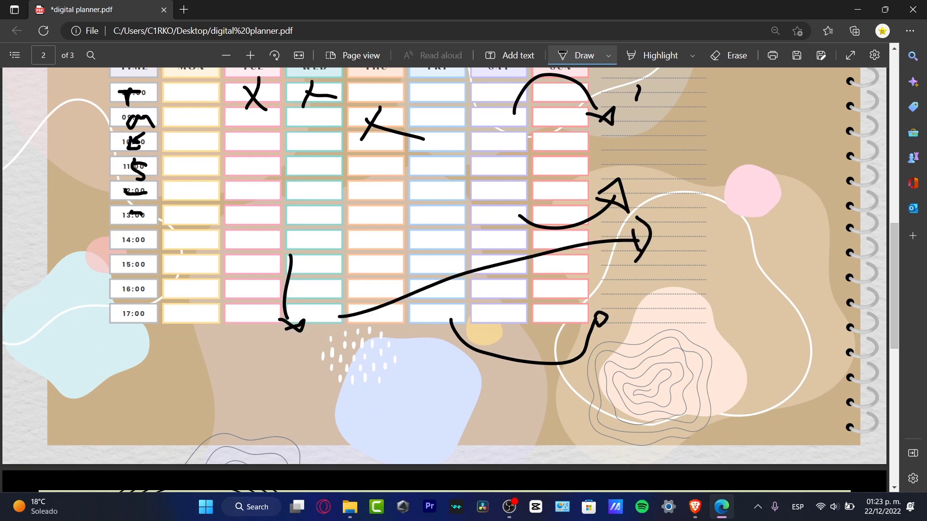
{"action": "mouse_move", "coordinate": [189, 233]}
{"action": "left_mouse_down"}
{"action": "mouse_move", "coordinate": [207, 313]}
{"action": "mouse_move", "coordinate": [219, 309]}
{"action": "left_mouse_up"}
Erase the lower arrows leading to the notes area and handwrite "Do not do" below the weekly calendar's downward arrows.
{"action": "left_click", "coordinate": [729, 55]}
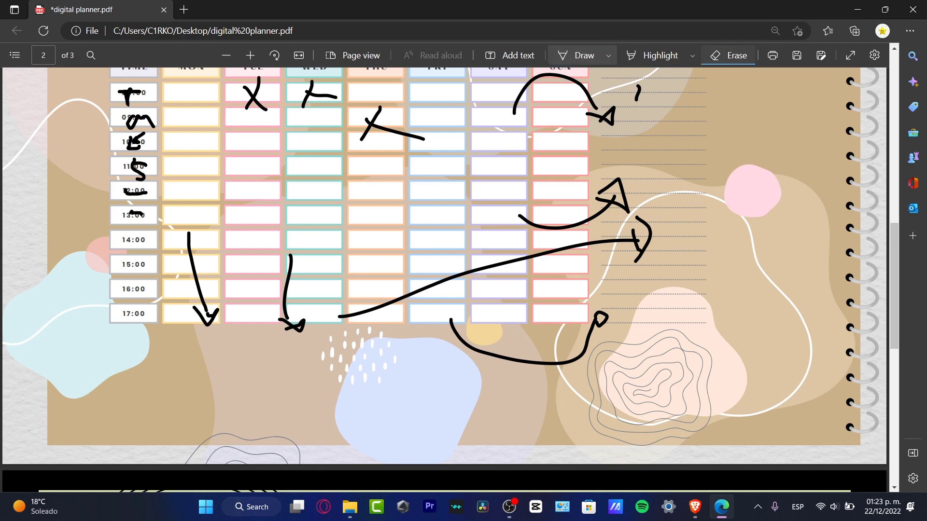
{"action": "left_click", "coordinate": [647, 244]}
{"action": "left_click_drag", "start_coordinate": [575, 188], "coordinate": [639, 168]}
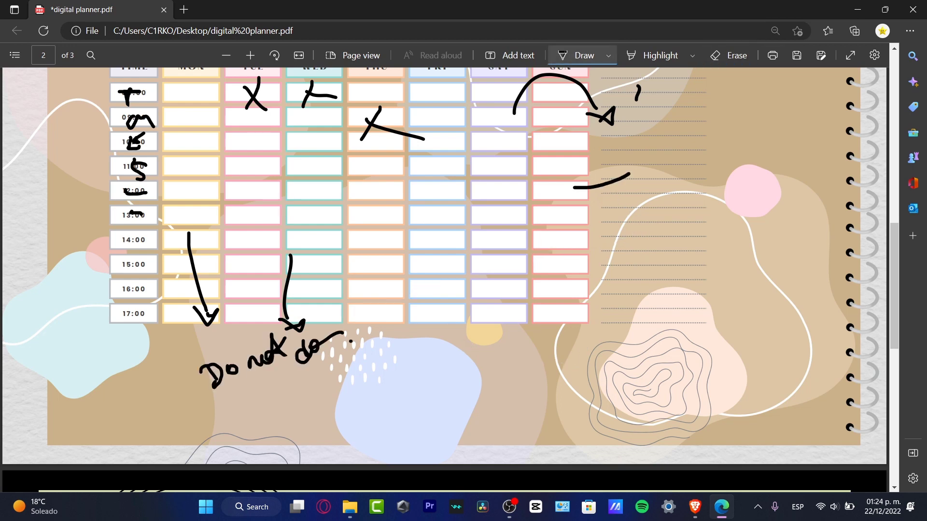
Handwrite "Do laundry" in the NOW box of the to-do list page.
{"action": "scroll", "coordinate": [351, 340], "scroll_direction": "down", "scroll_amount": 8}
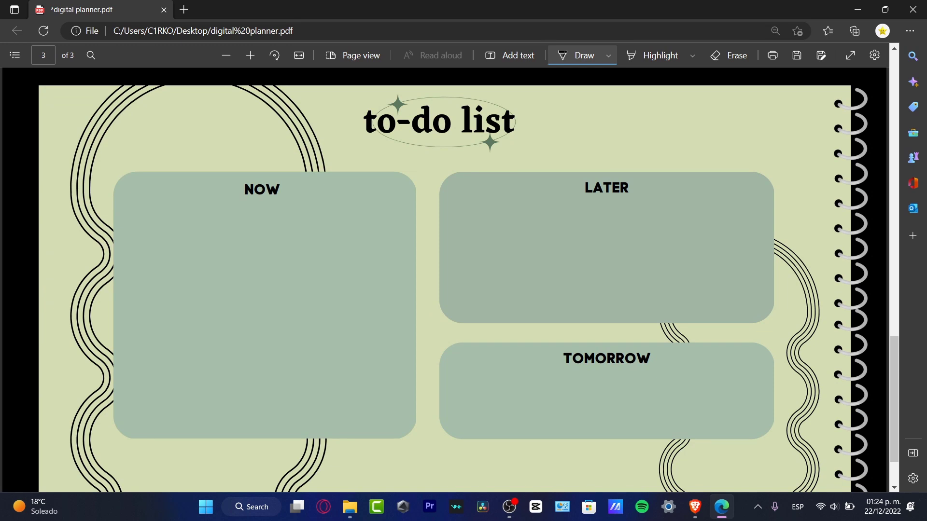
{"action": "left_click_drag", "start_coordinate": [156, 233], "coordinate": [169, 271]}
{"action": "left_click_drag", "start_coordinate": [204, 248], "coordinate": [205, 250]}
{"action": "mouse_move", "coordinate": [247, 223]}
{"action": "left_mouse_down"}
{"action": "mouse_move", "coordinate": [237, 265]}
{"action": "mouse_move", "coordinate": [269, 245]}
{"action": "mouse_move", "coordinate": [306, 244]}
{"action": "mouse_move", "coordinate": [324, 259]}
{"action": "left_mouse_up"}
{"action": "mouse_move", "coordinate": [334, 220]}
{"action": "left_mouse_down"}
{"action": "mouse_move", "coordinate": [332, 258]}
{"action": "mouse_move", "coordinate": [338, 248]}
{"action": "mouse_move", "coordinate": [355, 256]}
{"action": "mouse_move", "coordinate": [363, 287]}
{"action": "mouse_move", "coordinate": [377, 250]}
{"action": "left_mouse_up"}
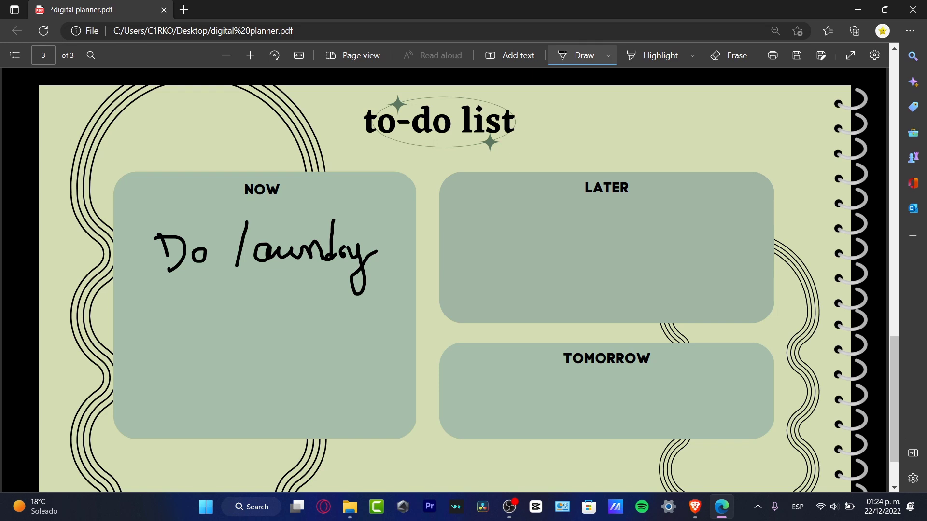
Add a text note in the LATER box with the lines "DO LAUNDRY", "WATCH A MOVIE" and "GOING OUT".
{"action": "left_click", "coordinate": [512, 55]}
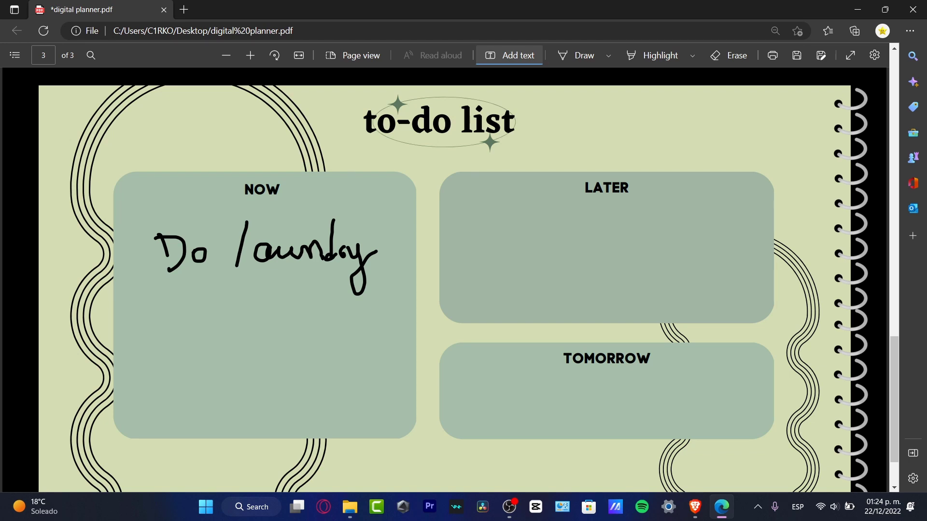
{"action": "left_click", "coordinate": [516, 241]}
{"action": "type", "text": "D"}
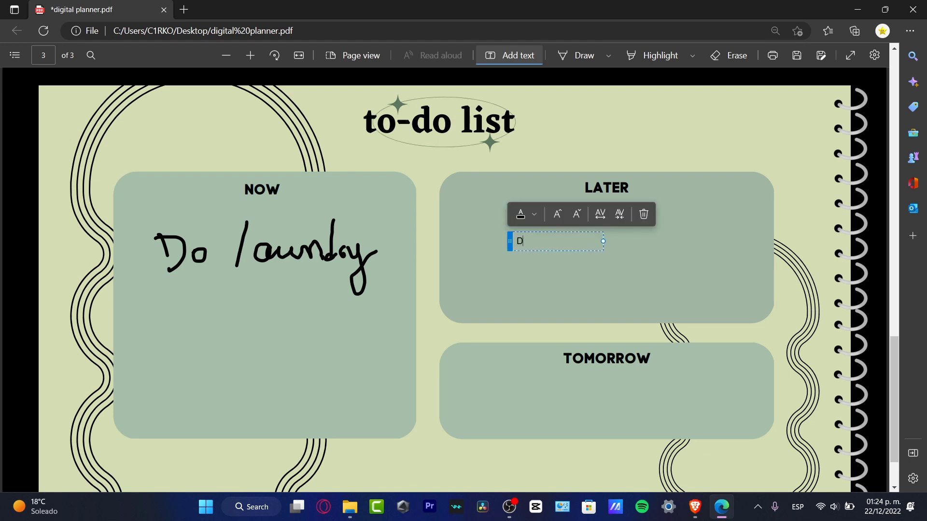
{"action": "type", "text": "O LAUNDRY"}
{"action": "key", "text": "Return"}
{"action": "type", "text": "WATCH A MOVIE"}
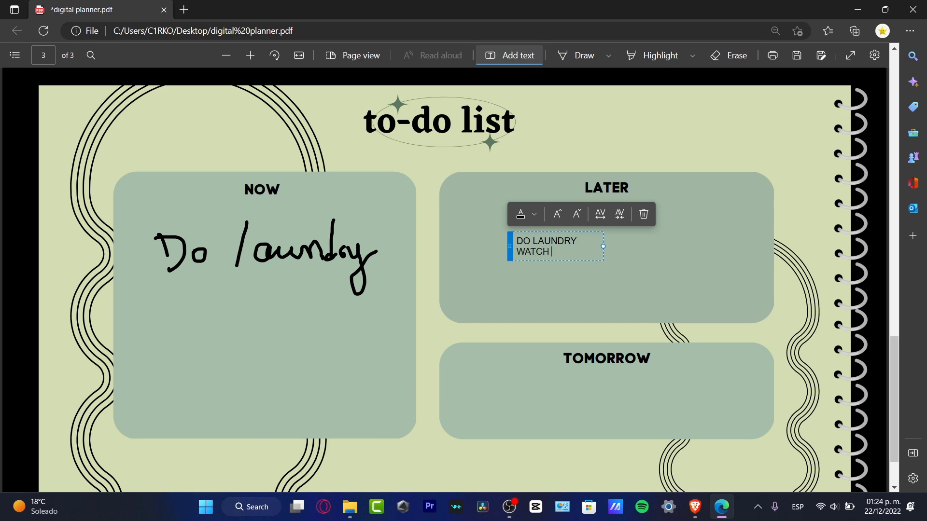
{"action": "key", "text": "Return"}
{"action": "type", "text": "GOING O"}
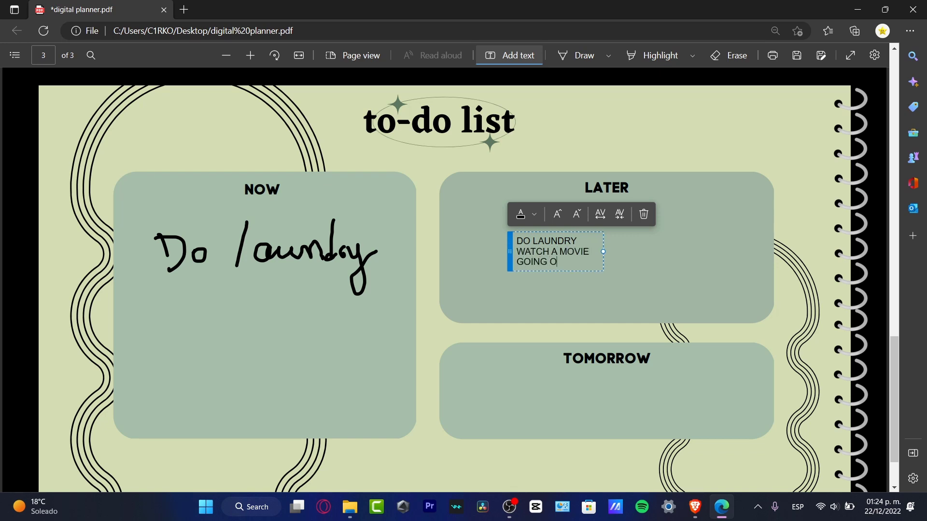
{"action": "type", "text": "UUT"}
{"action": "key", "text": "Delete"}
{"action": "key", "text": "Escape"}
Enlarge the LATER note's text by three size increments and reposition it centrally below the LATER heading.
{"action": "left_click", "coordinate": [516, 241]}
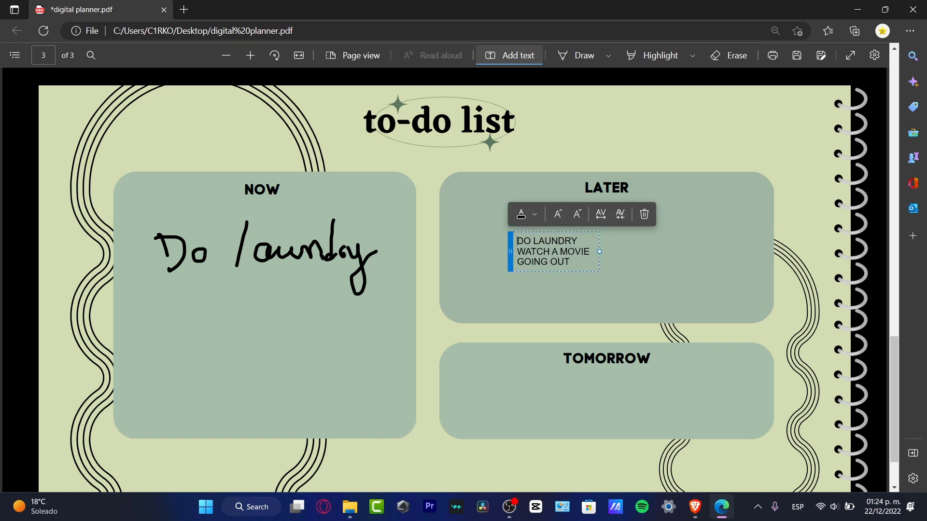
{"action": "left_click_drag", "start_coordinate": [510, 251], "coordinate": [561, 228]}
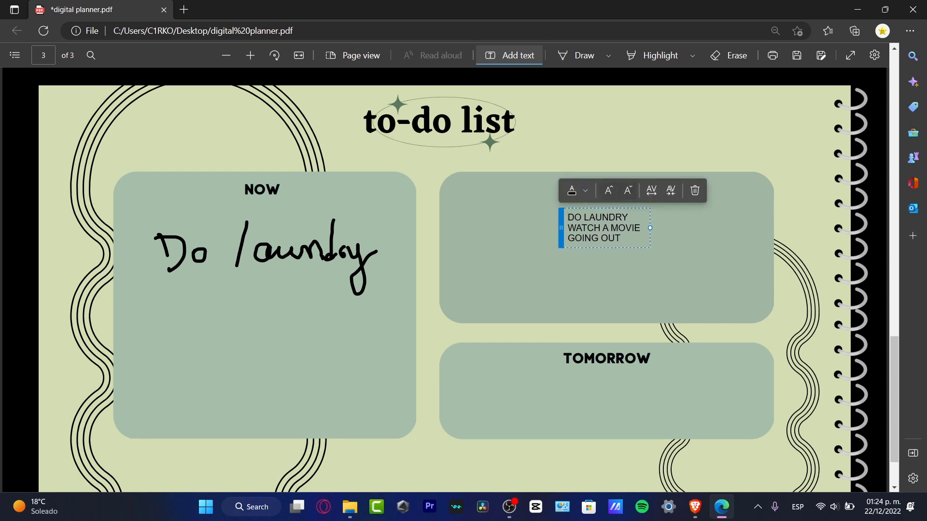
{"action": "left_click", "coordinate": [608, 190]}
{"action": "left_click", "coordinate": [608, 190]}
{"action": "left_click", "coordinate": [608, 190]}
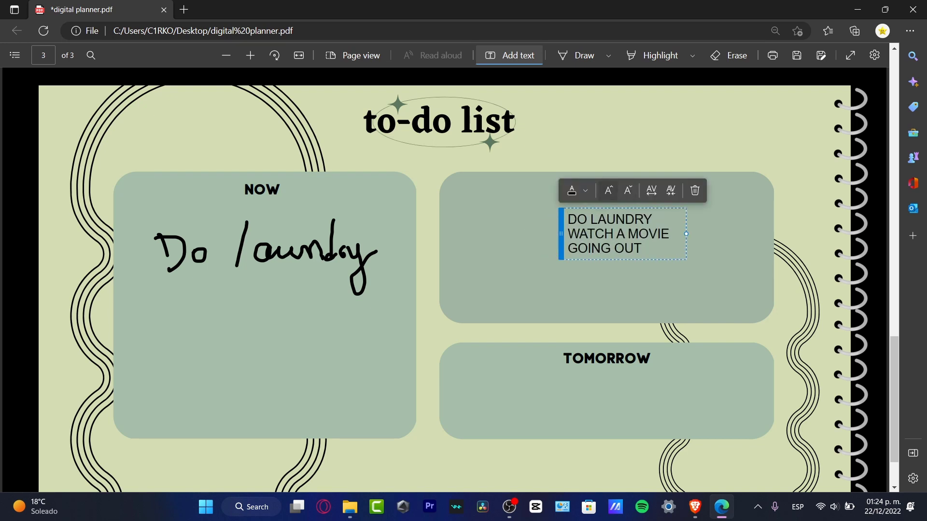
{"action": "left_click_drag", "start_coordinate": [561, 234], "coordinate": [552, 238]}
{"action": "key", "text": "Escape"}
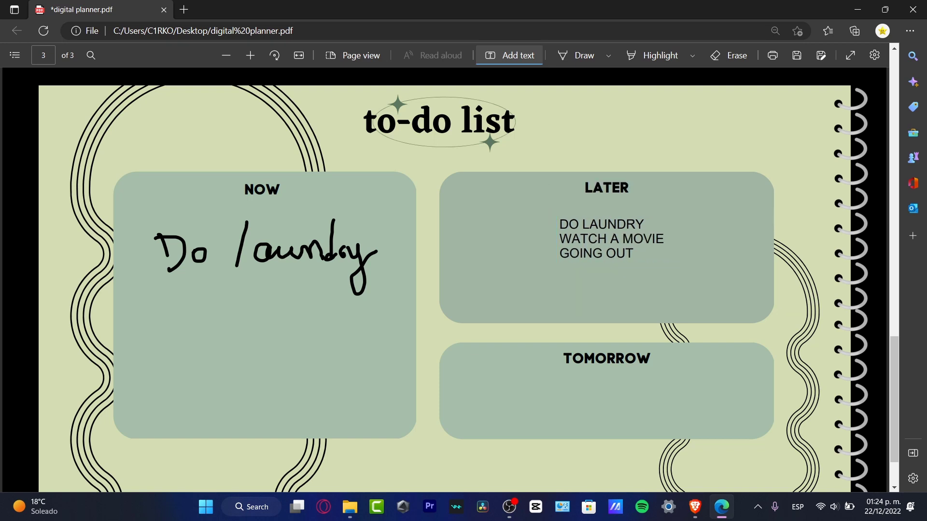
{"action": "scroll", "coordinate": [444, 280], "scroll_direction": "down", "scroll_amount": 2}
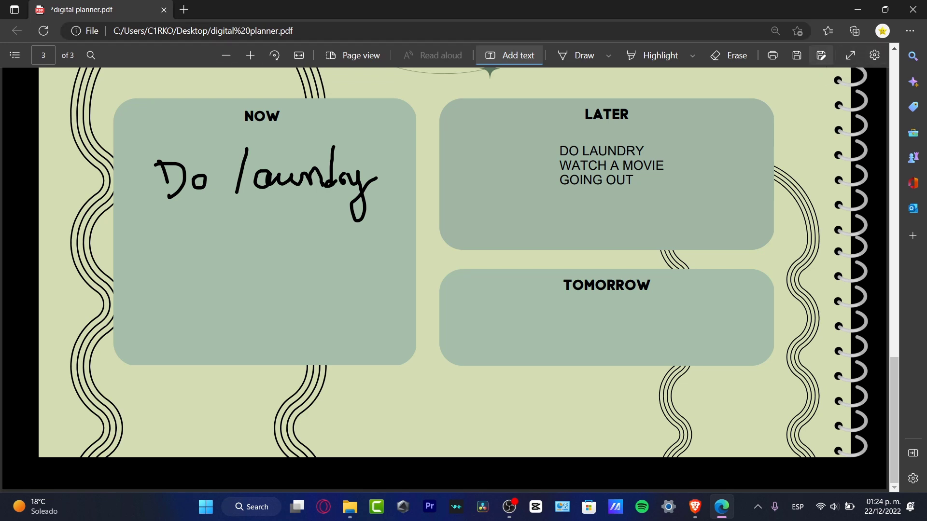
{"action": "key", "text": "ctrl+shift+s"}
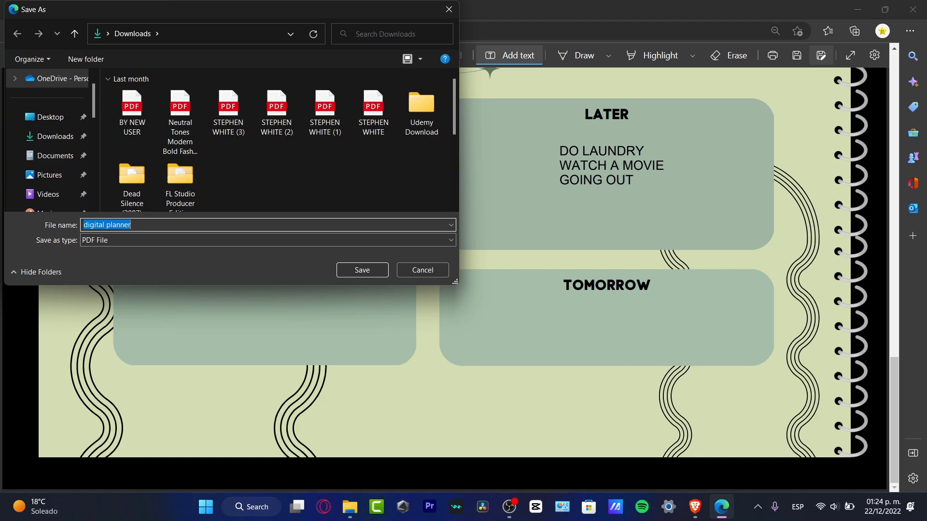
{"action": "left_click", "coordinate": [423, 270]}
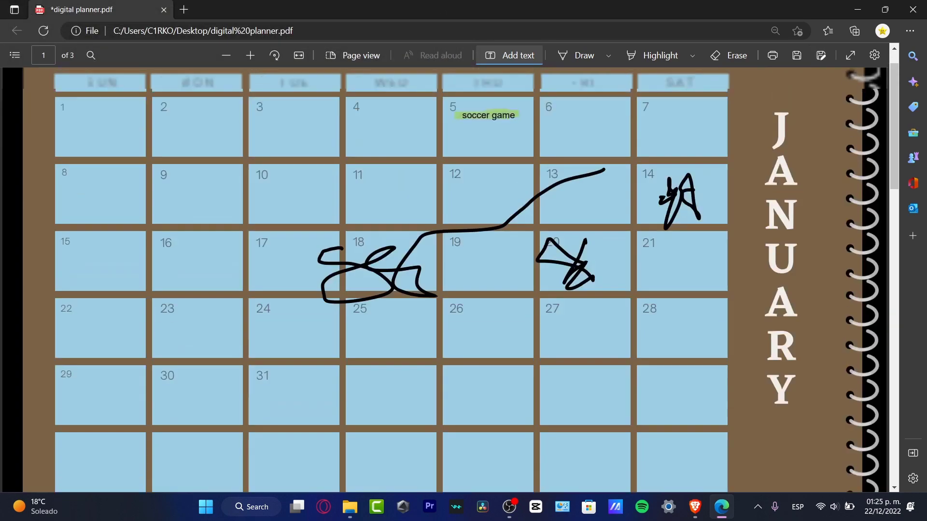
Save the annotations in the existing digital planner PDF and close the file.
{"action": "scroll", "coordinate": [444, 280], "scroll_direction": "down", "scroll_amount": 12}
{"action": "scroll", "coordinate": [444, 280], "scroll_direction": "up", "scroll_amount": 3}
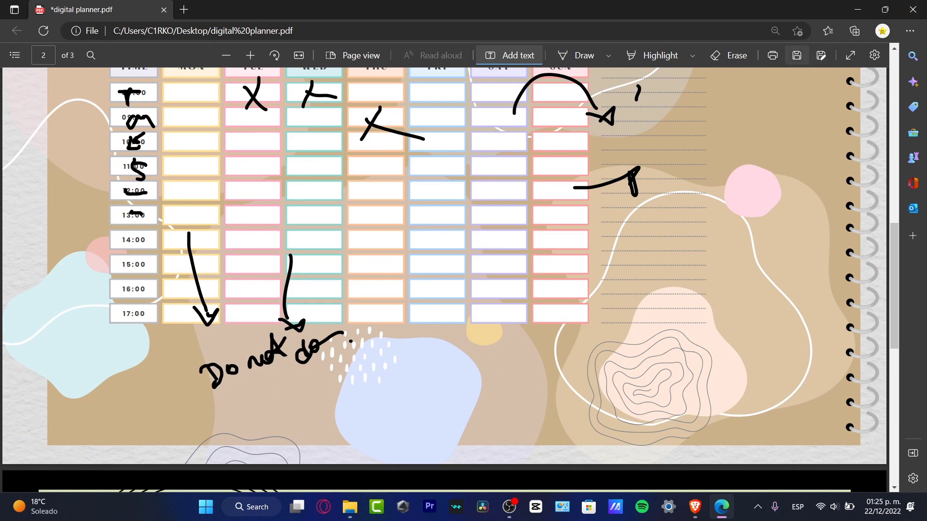
{"action": "left_click", "coordinate": [796, 55]}
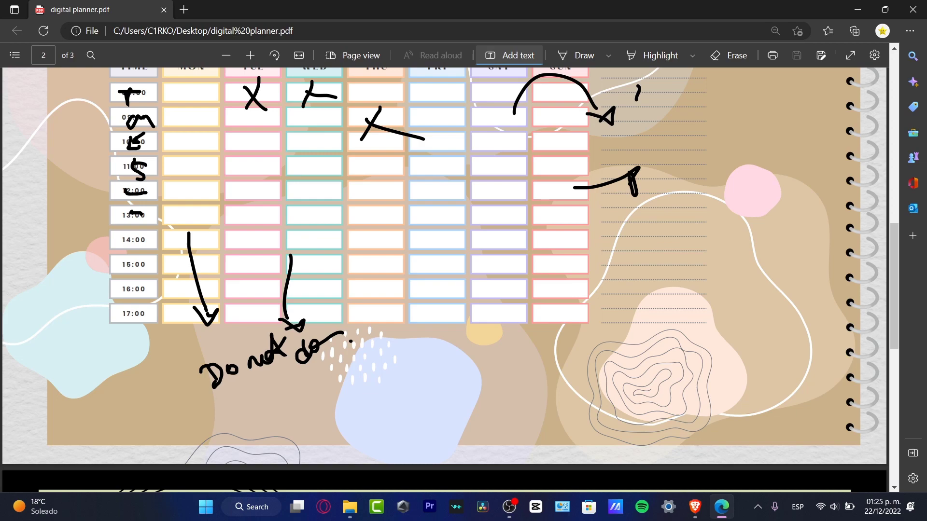
{"action": "scroll", "coordinate": [444, 280], "scroll_direction": "up", "scroll_amount": 8}
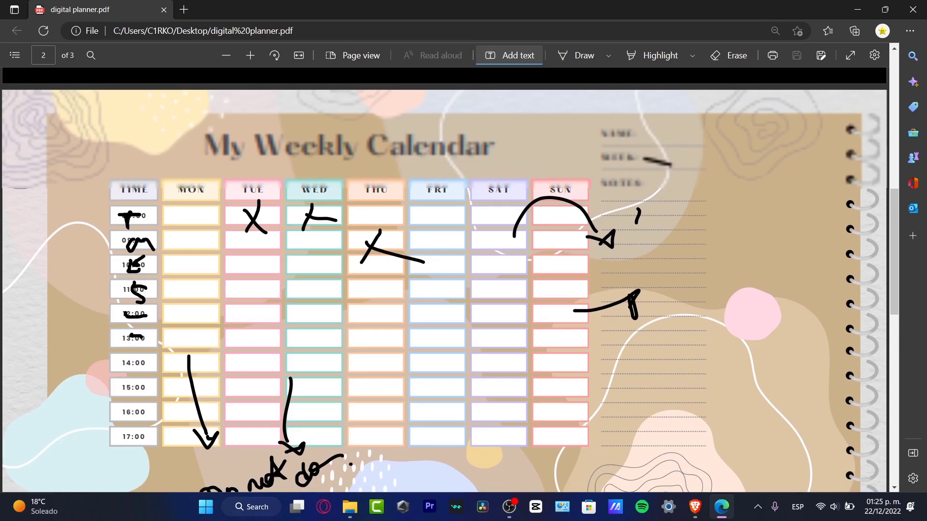
{"action": "scroll", "coordinate": [444, 280], "scroll_direction": "down", "scroll_amount": 4}
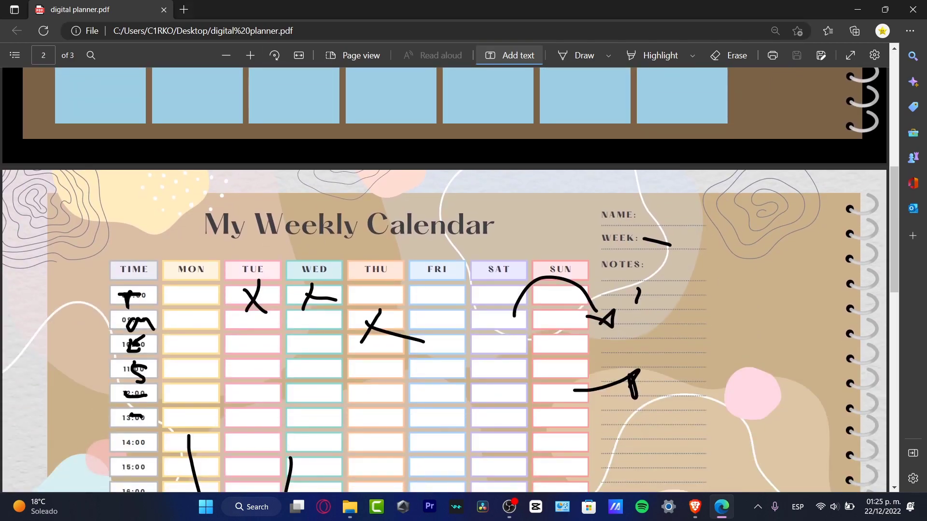
{"action": "left_click", "coordinate": [164, 10]}
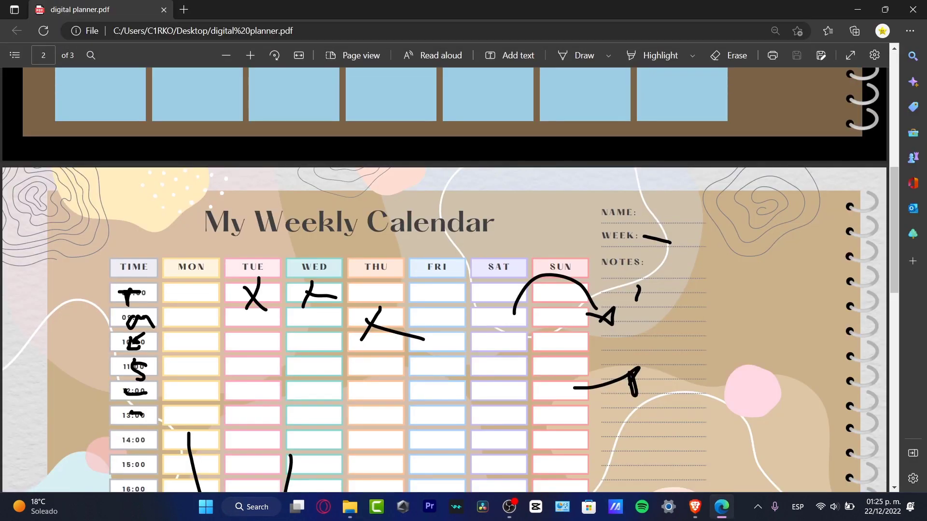
Erase the freehand drawings around January 13, 14, 18 and 20 and the highlight on "soccer game" in the monthly calendar.
{"action": "scroll", "coordinate": [444, 280], "scroll_direction": "up", "scroll_amount": 8}
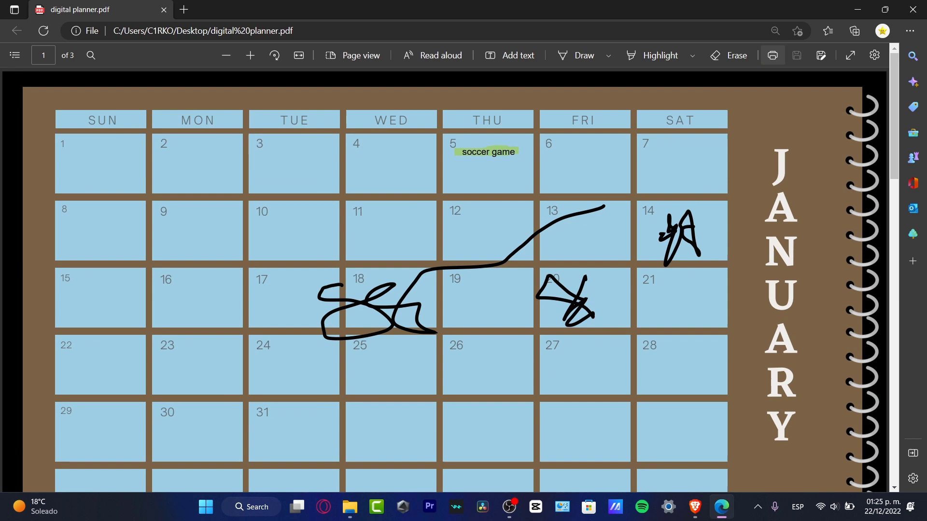
{"action": "left_click", "coordinate": [728, 55]}
{"action": "left_click", "coordinate": [680, 237]}
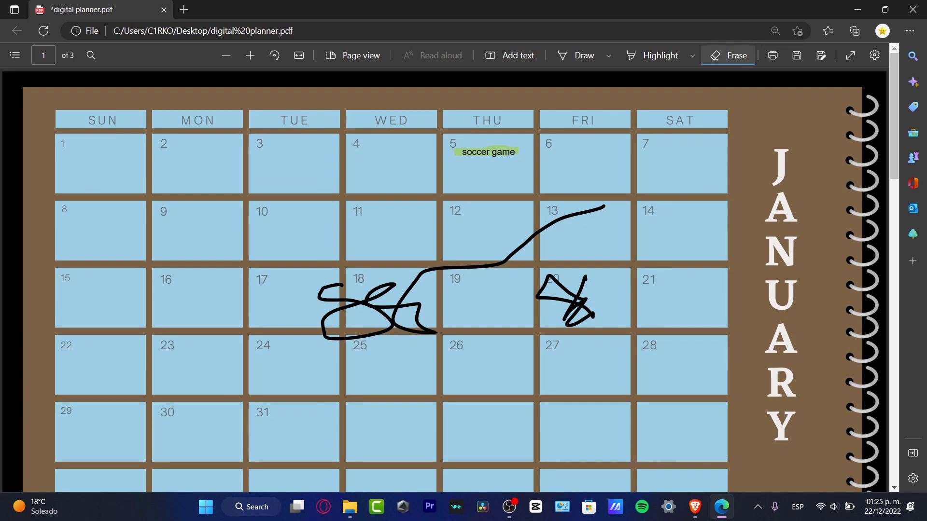
{"action": "left_click", "coordinate": [565, 297]}
{"action": "left_click", "coordinate": [464, 267]}
{"action": "left_click", "coordinate": [488, 151]}
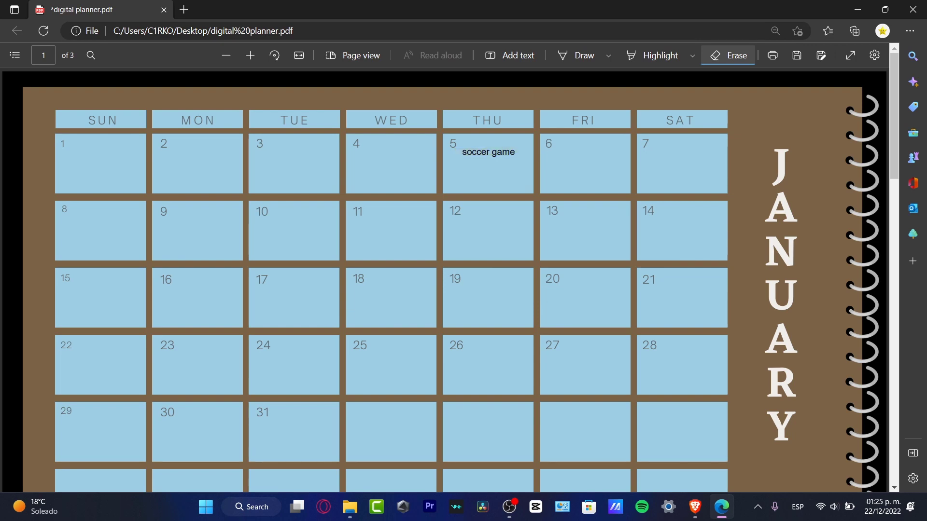
Erase the last three letters, "dry", of the handwritten "Do laundry" in the to-do list's NOW box.
{"action": "scroll", "coordinate": [444, 280], "scroll_direction": "down", "scroll_amount": 15}
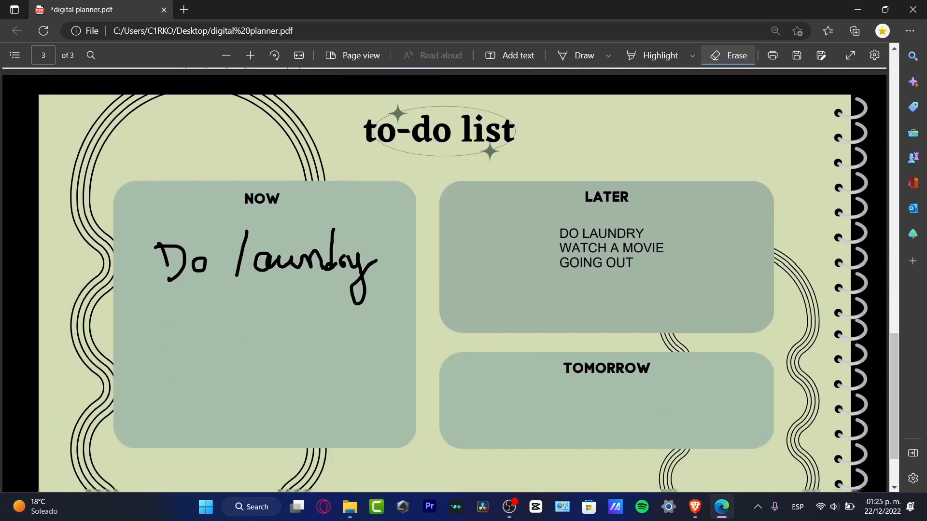
{"action": "left_click", "coordinate": [359, 257]}
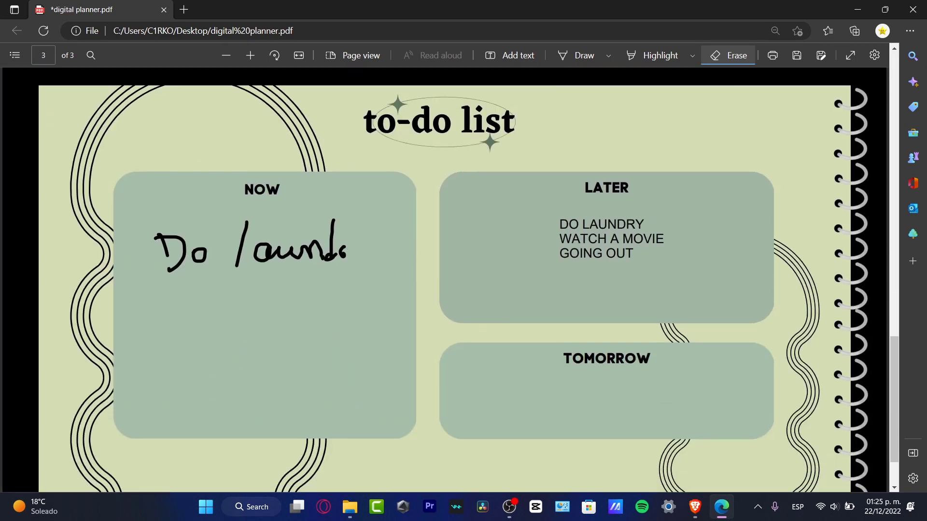
{"action": "left_click_drag", "start_coordinate": [345, 252], "coordinate": [330, 253]}
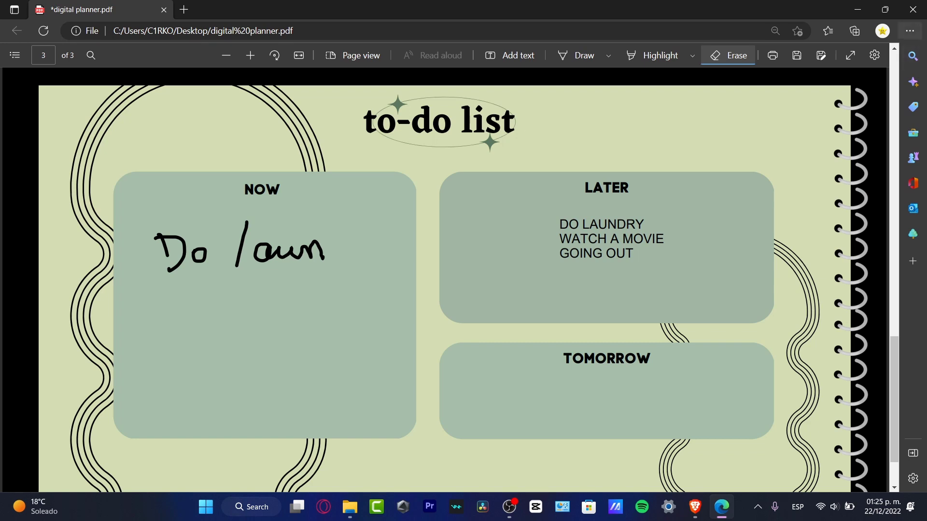
{"action": "left_click", "coordinate": [910, 31]}
{"action": "left_click", "coordinate": [910, 31]}
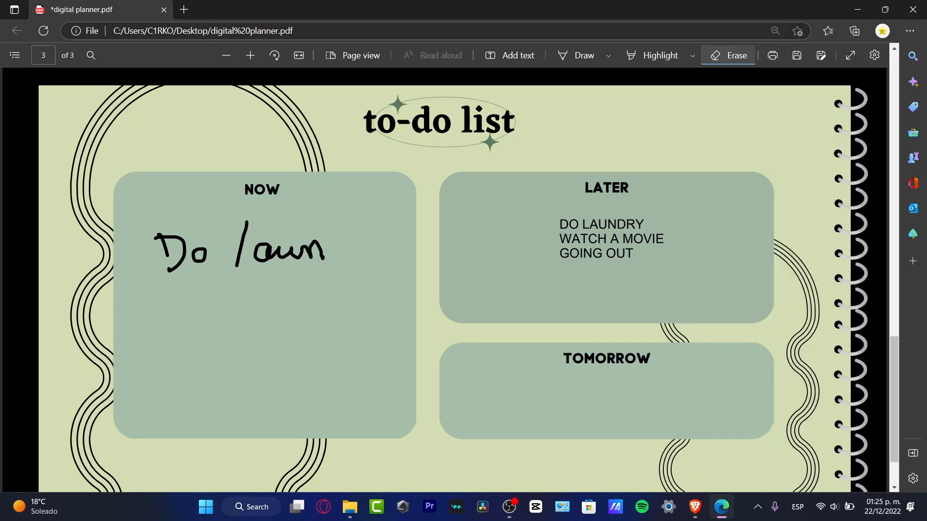